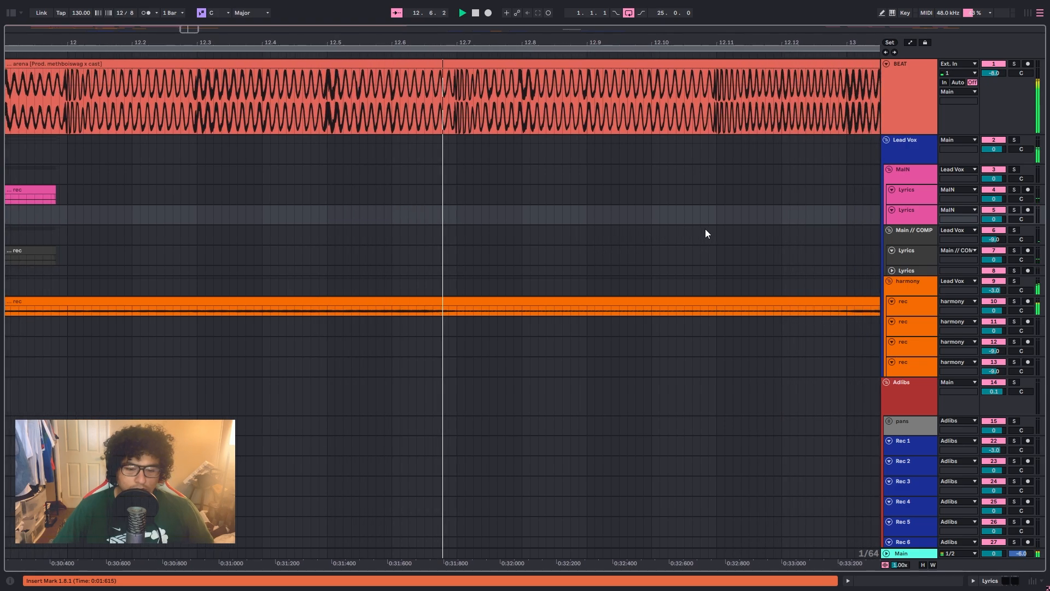
scroll(623, 242, "down", 1)
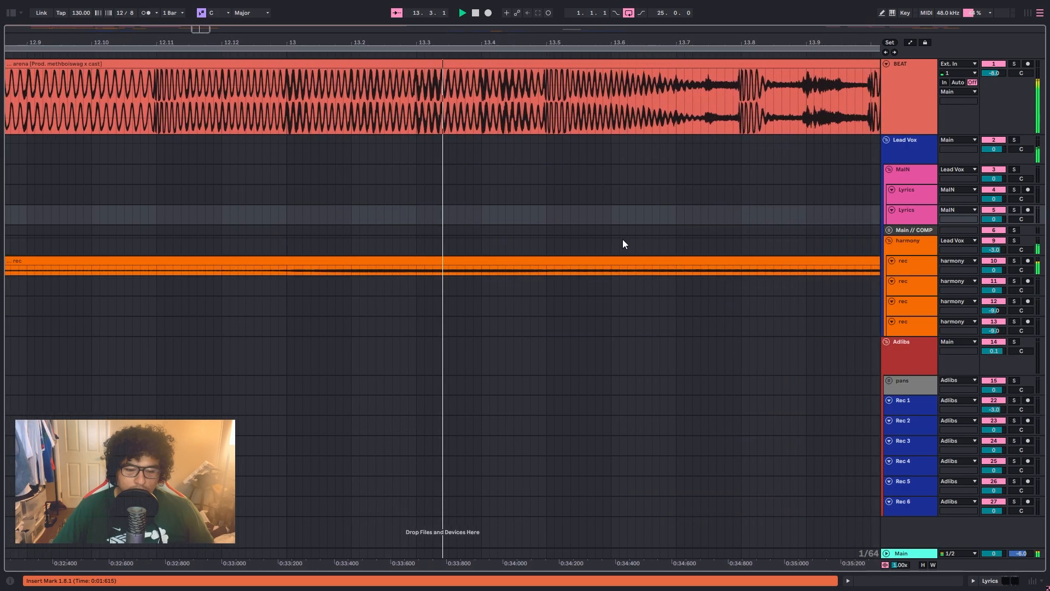
scroll(622, 241, "up", 1)
scroll(622, 242, "down", 6)
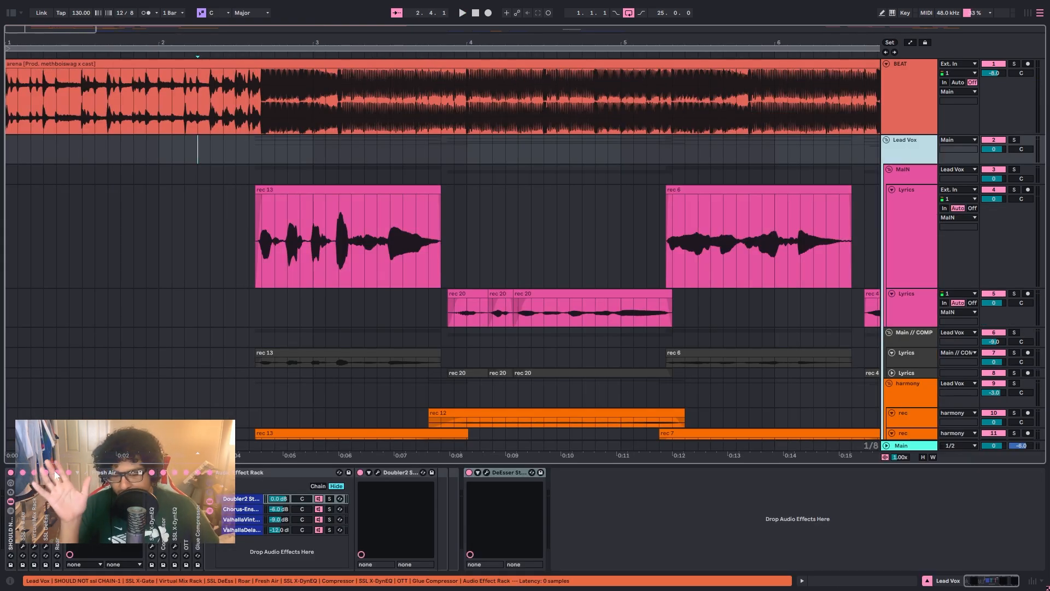
Step: Inspect the Doubler2 and DeEsser settings on the Lead Vox group side by side, and close both plugin windows
left_click(377, 472)
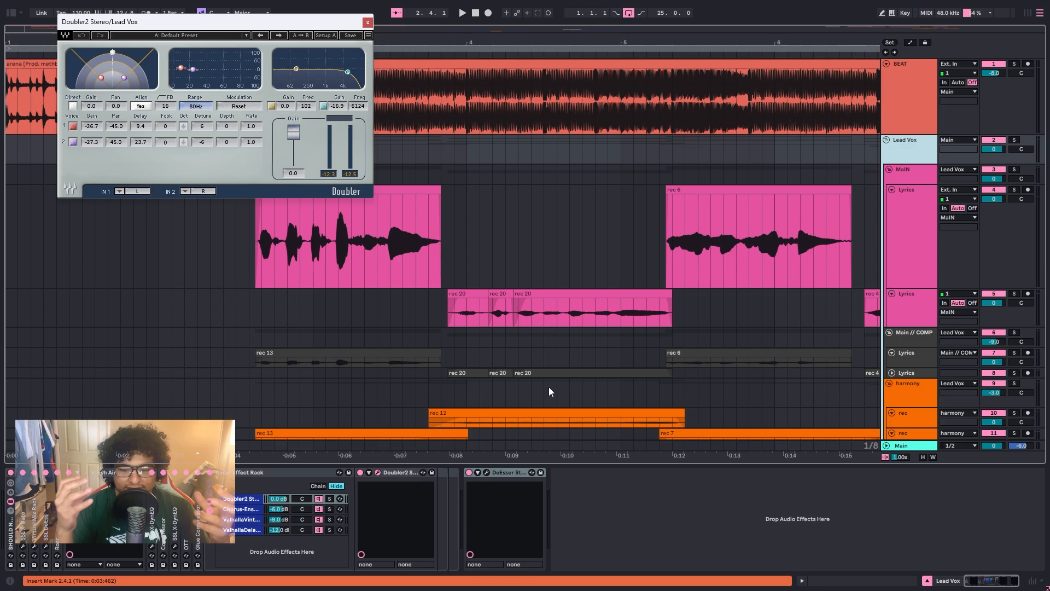
left_click(487, 472)
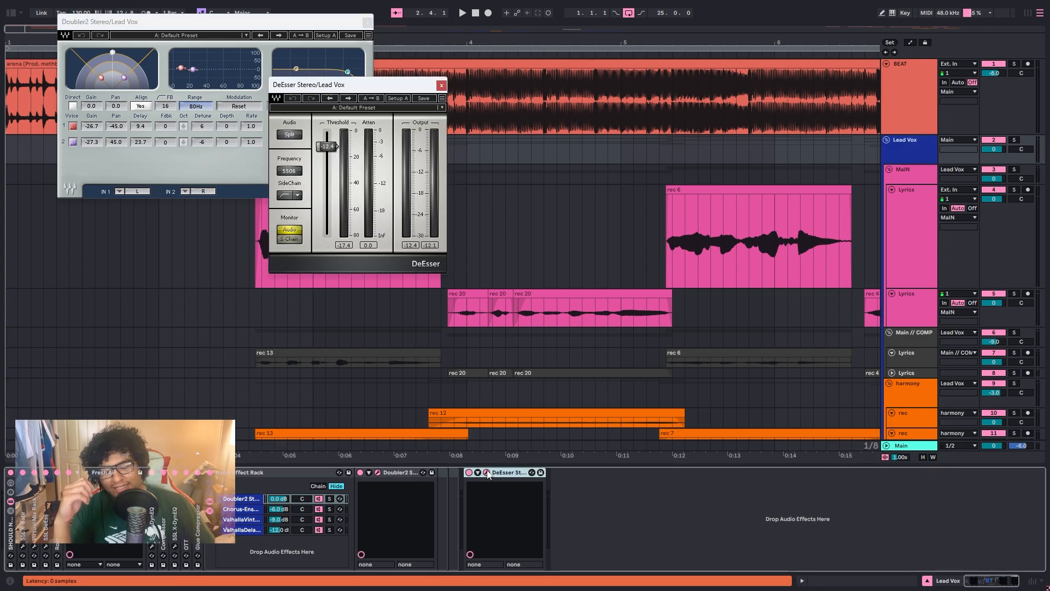
left_click_drag(320, 90, 436, 113)
left_click_drag(197, 19, 284, 93)
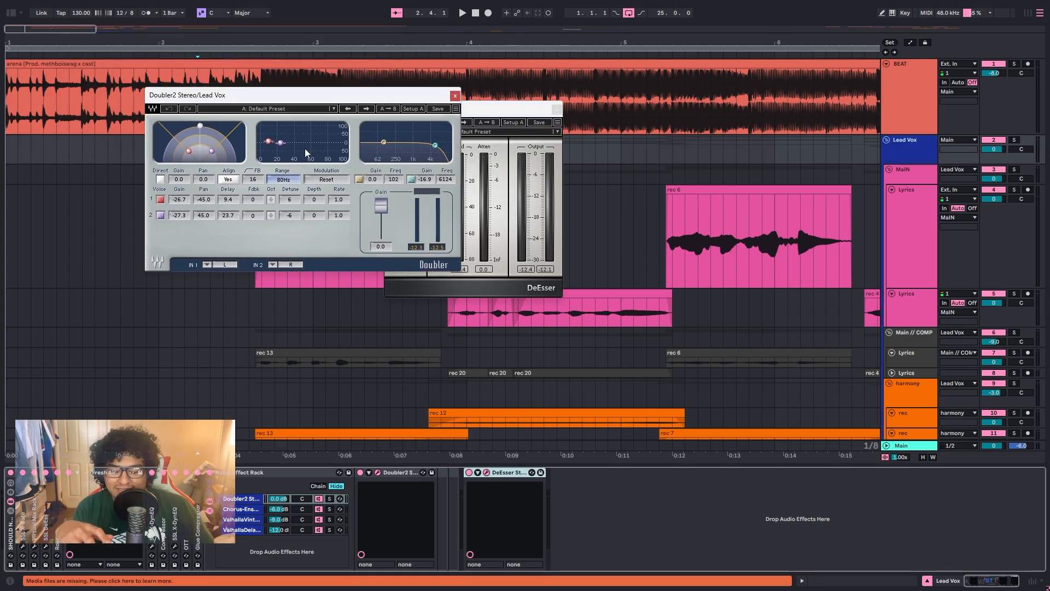
left_click_drag(480, 107, 518, 113)
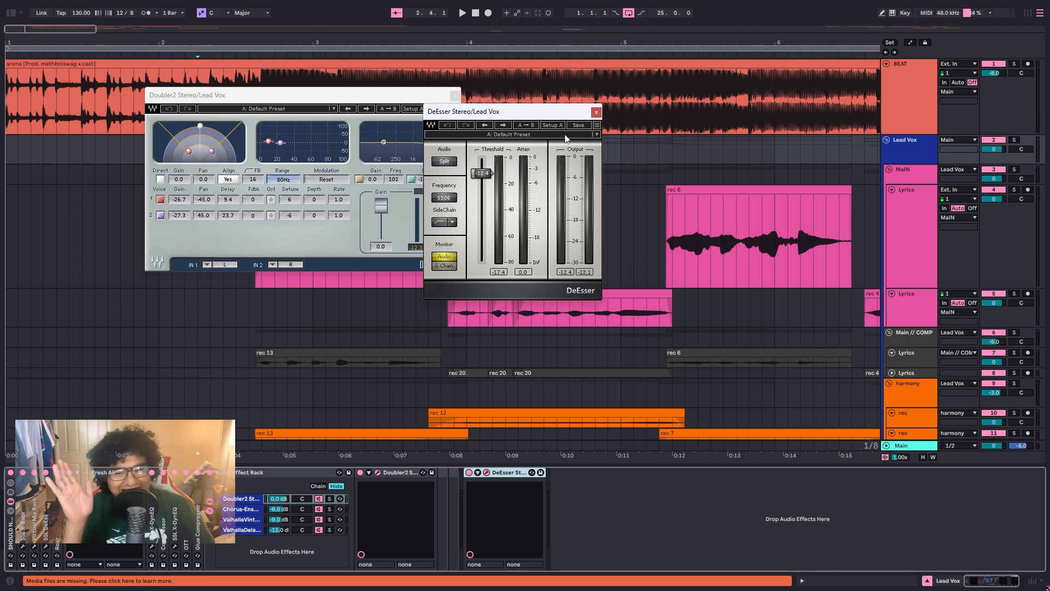
left_click(597, 114)
left_click(455, 96)
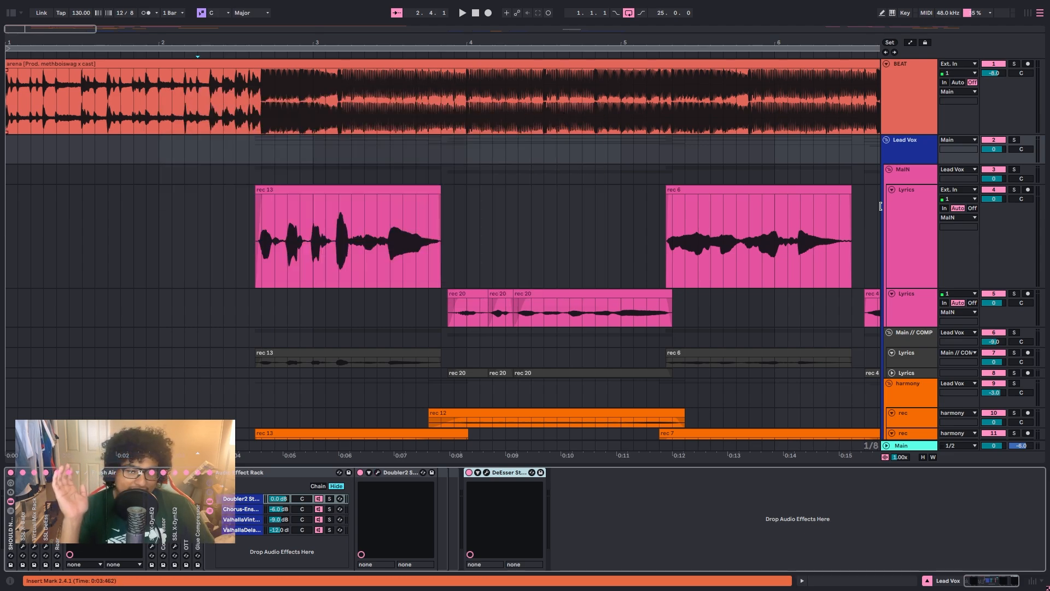
Step: Compare the effect chains of the MaIN and Lead Vox group tracks
left_click(911, 173)
left_click(616, 515)
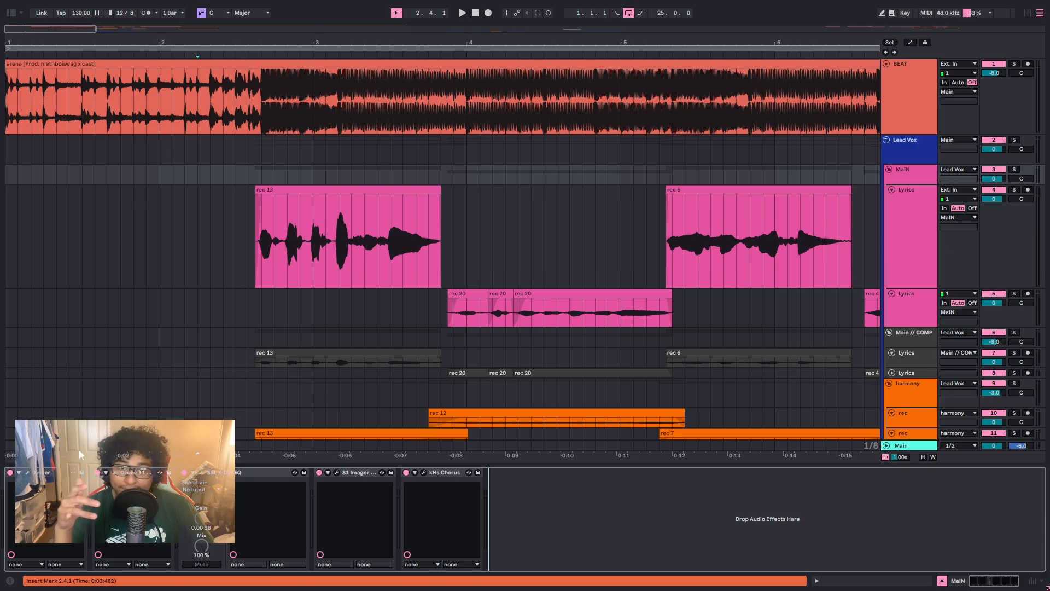
left_click(912, 155)
left_click(912, 173)
left_click(912, 159)
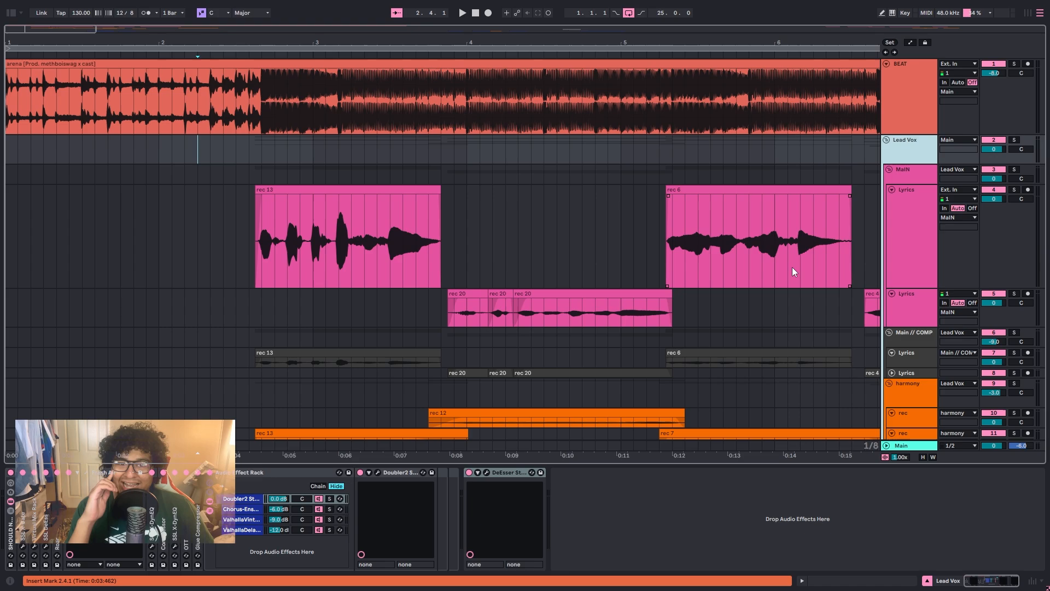
Step: Review the Xrider, Ozone 11 Vintage Tape and SSL X-DynEQ settings on the MaIN group, and close their windows
left_click(909, 176)
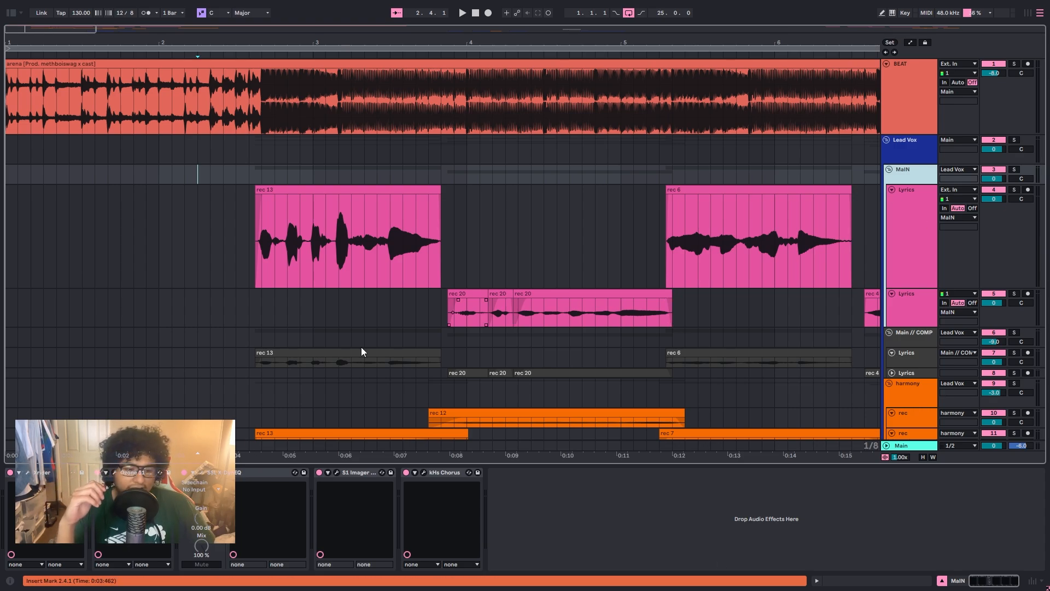
left_click(27, 472)
left_click_drag(151, 24, 350, 43)
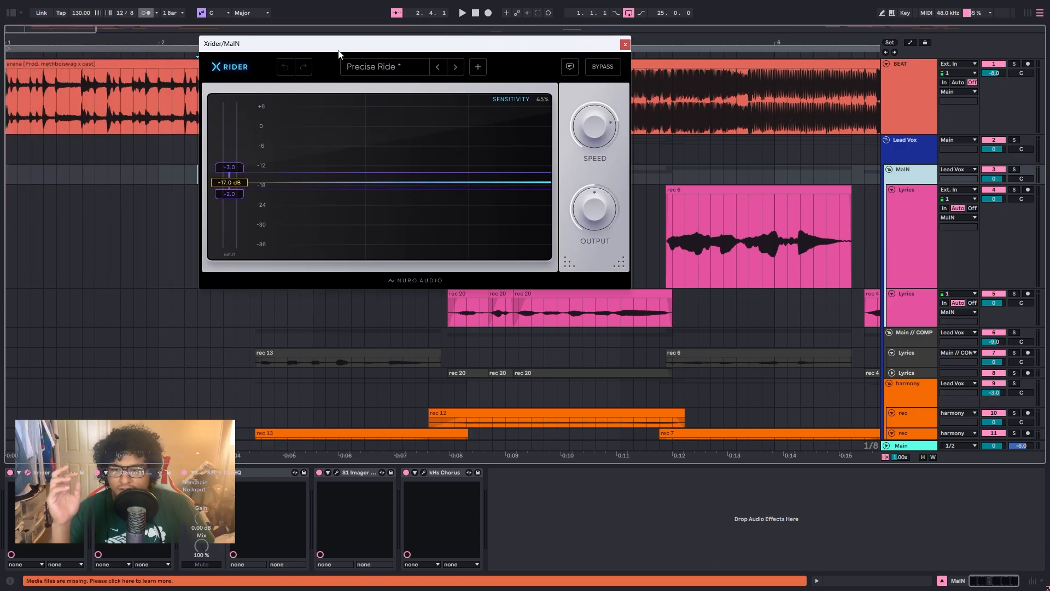
left_click(114, 472)
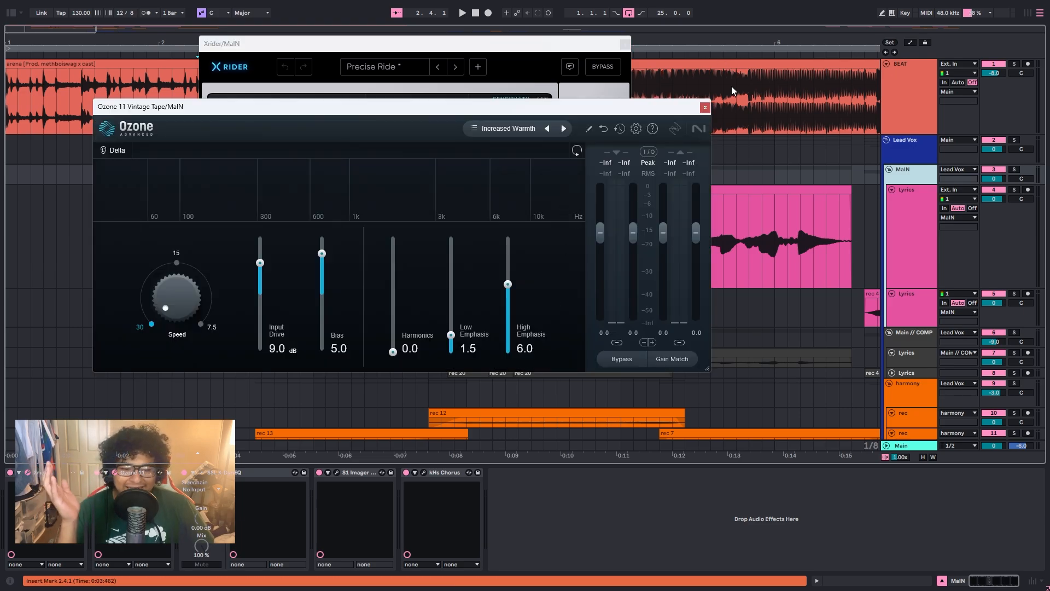
left_click(206, 475)
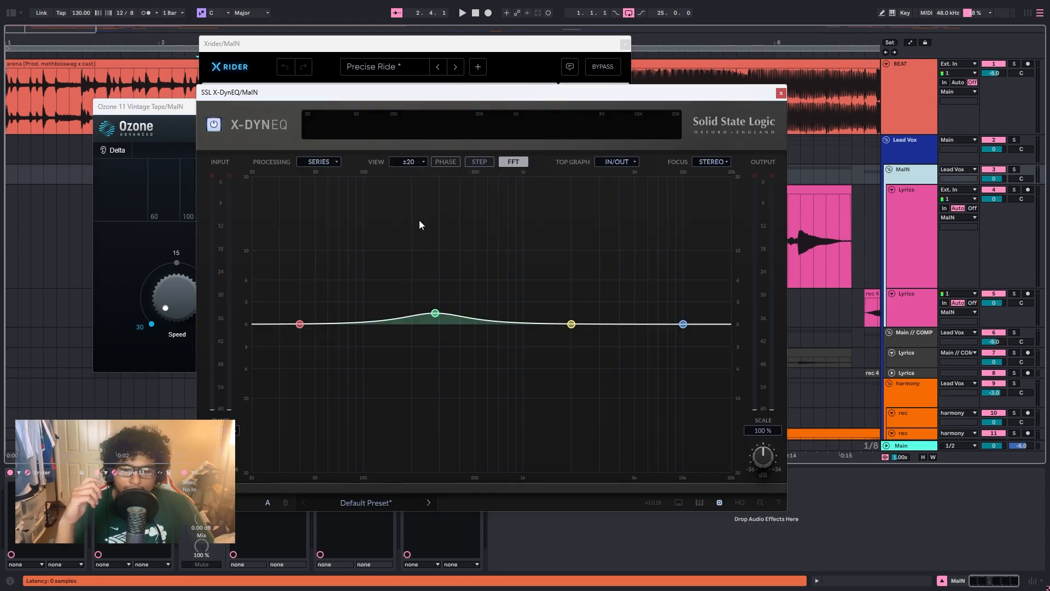
left_click(780, 93)
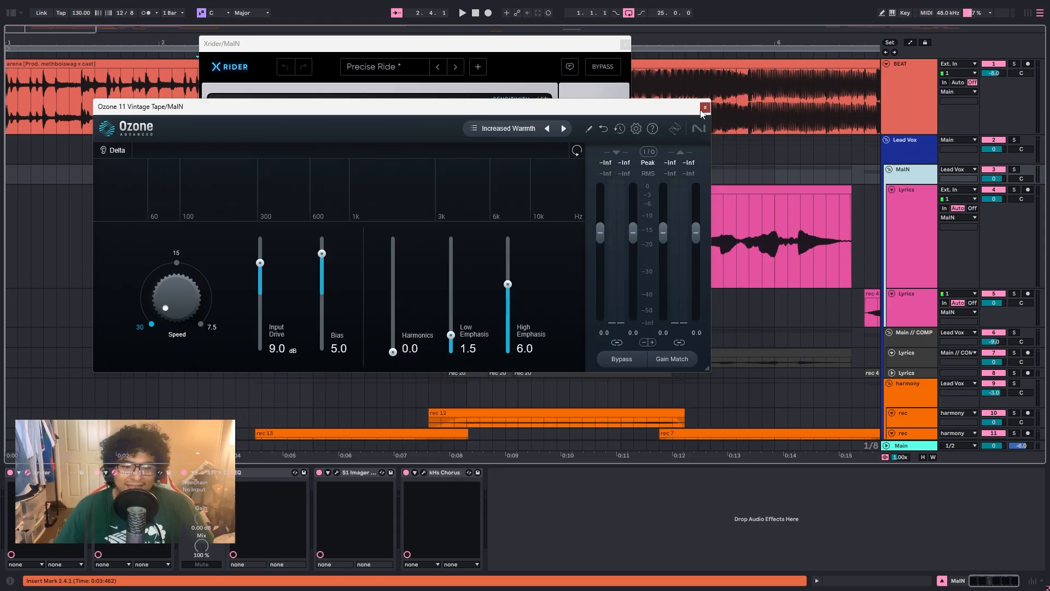
left_click(705, 106)
left_click(625, 43)
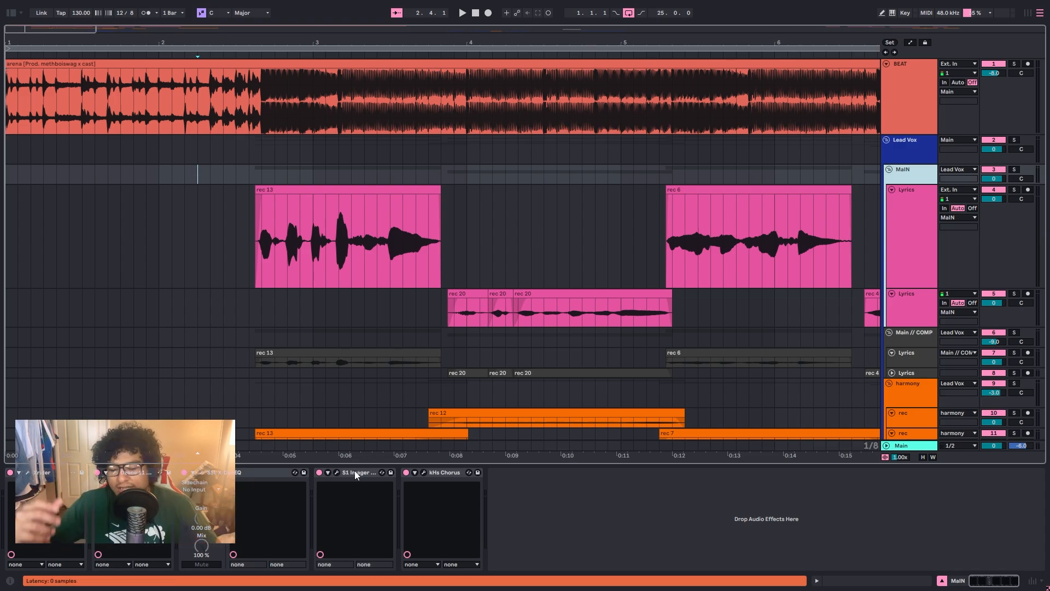
Step: Review the S1 Imager and kHs Chorus settings on the MaIN group, and close both windows
left_click(336, 472)
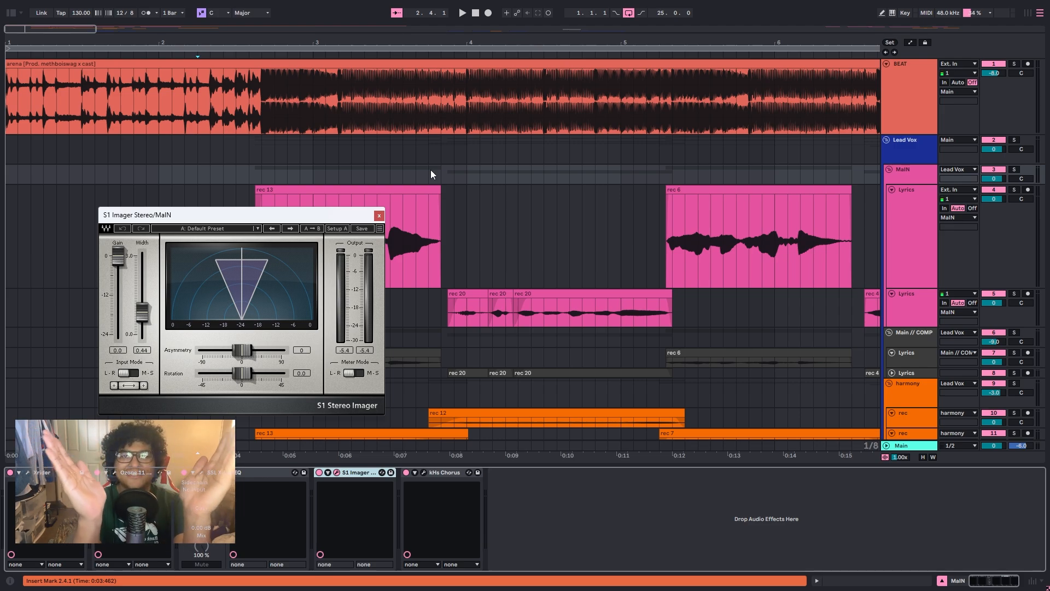
left_click(424, 472)
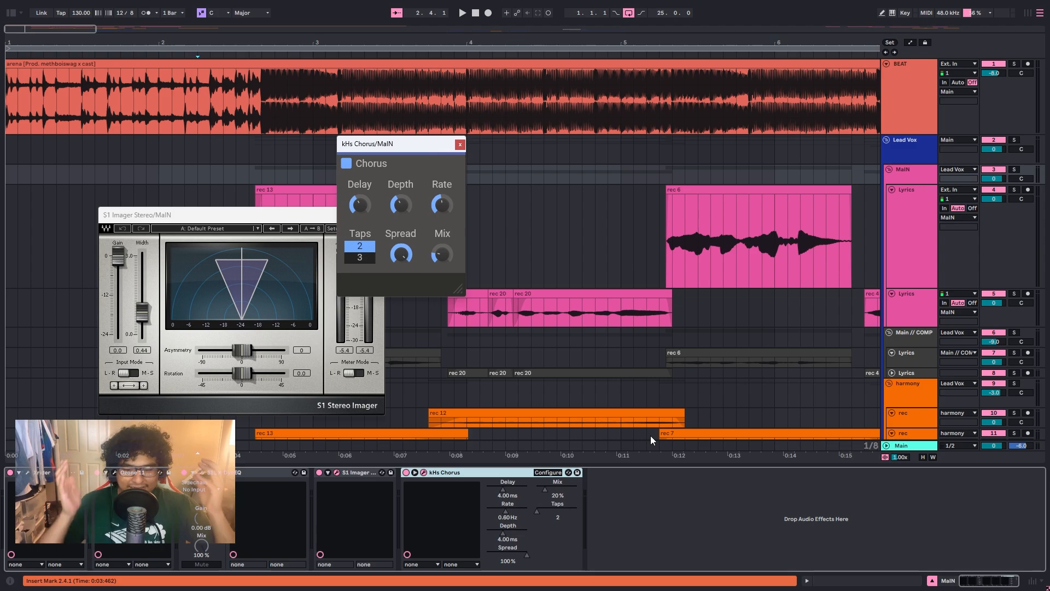
left_click(460, 144)
left_click(379, 215)
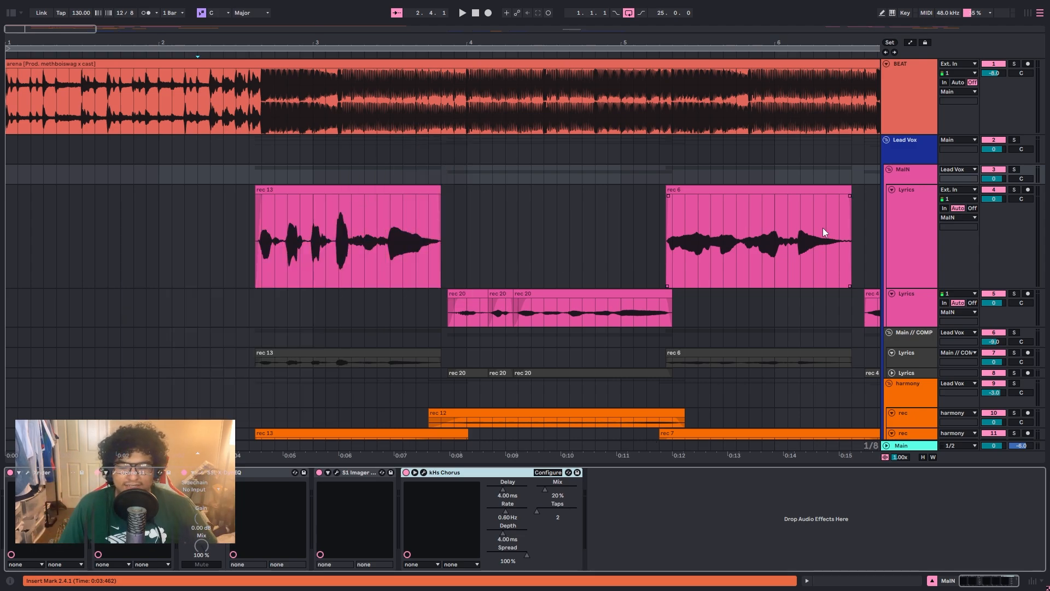
Step: Solo the MaIN group and listen to its lead vocal clips, stopping playback at bar 6
left_click(1018, 171)
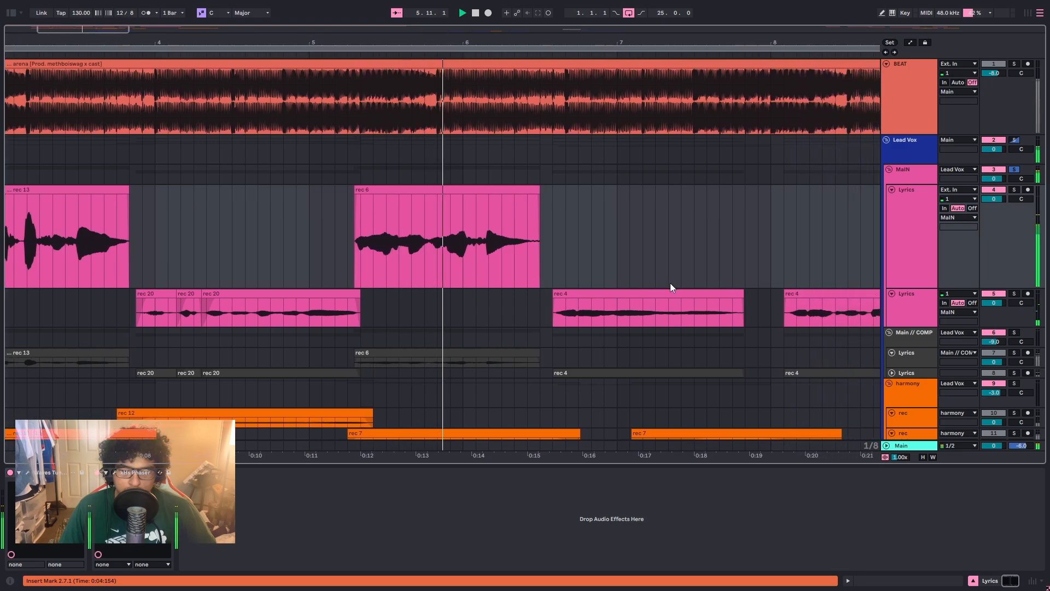
key("space")
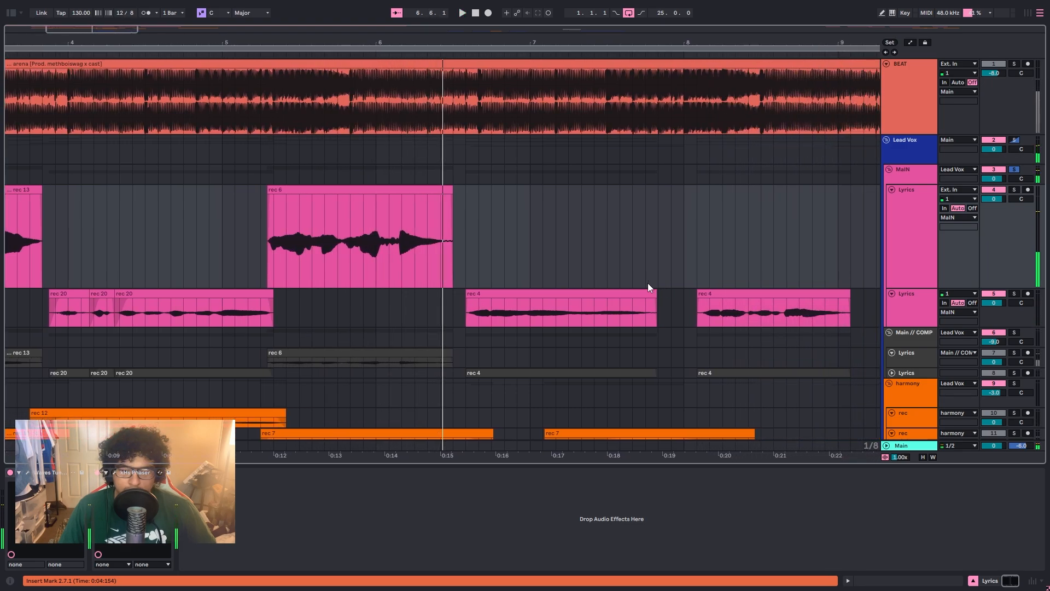
left_click(542, 254)
key("a")
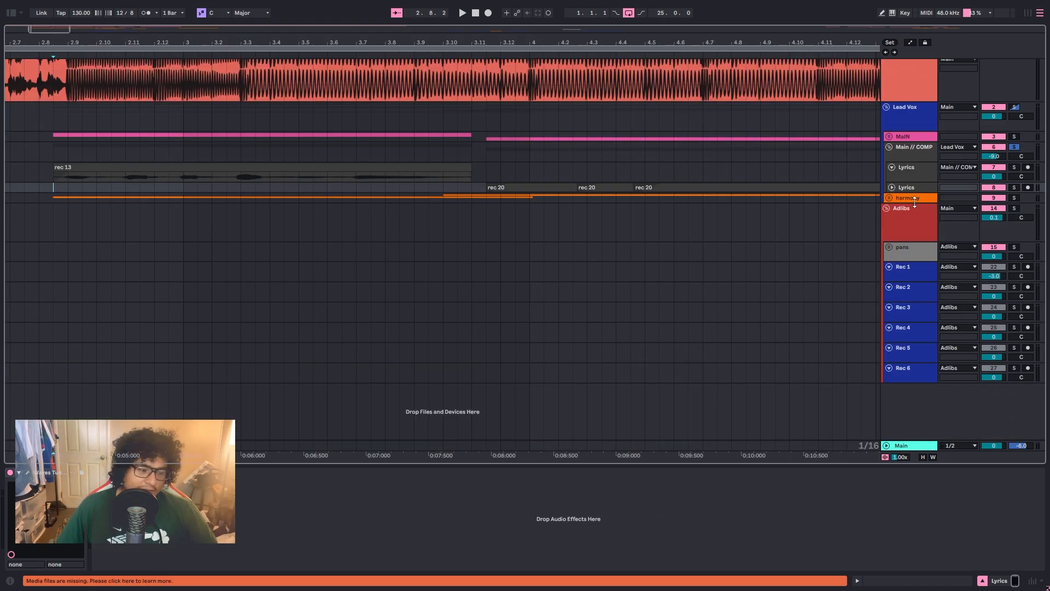
Step: Examine the SSL X-DynEQ, Ozone 11 Vintage Tape and SSL G3 MultiBusComp on the Main // COMP group, closing the EQ and compressor windows
left_click(898, 149)
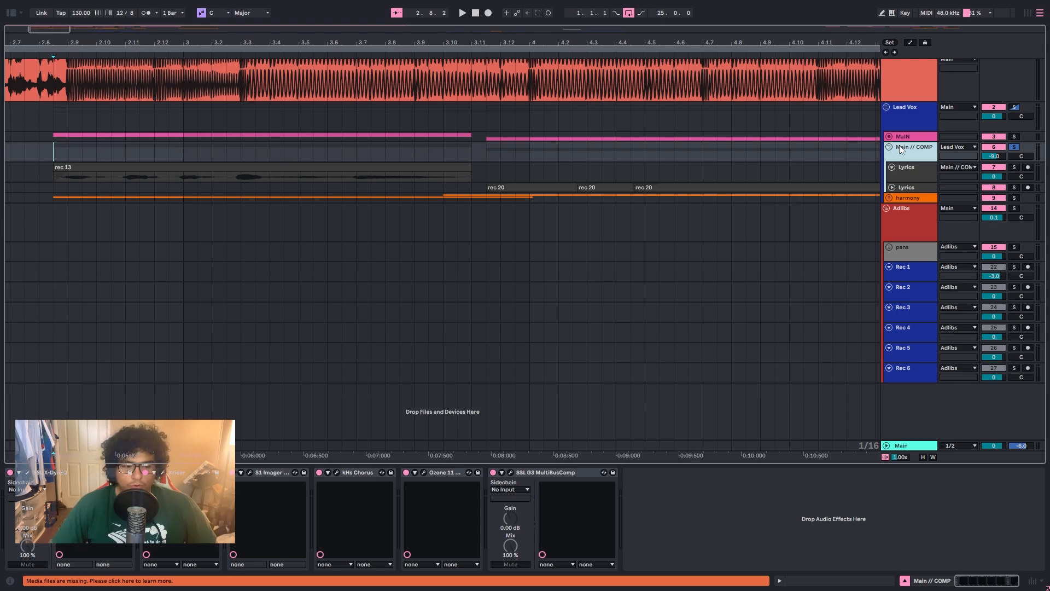
left_click(28, 472)
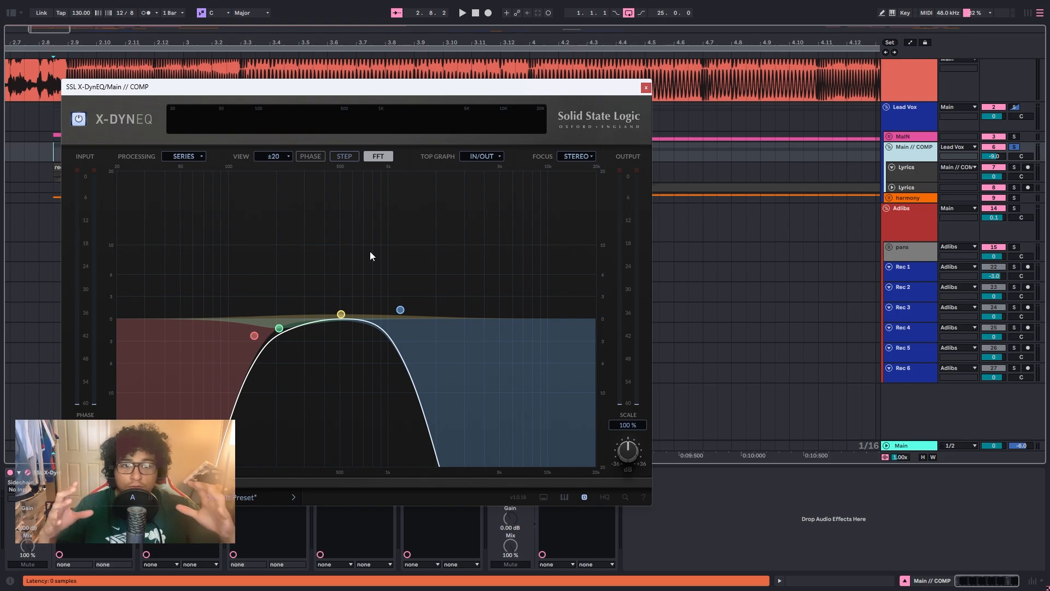
left_click(646, 88)
left_click(425, 471)
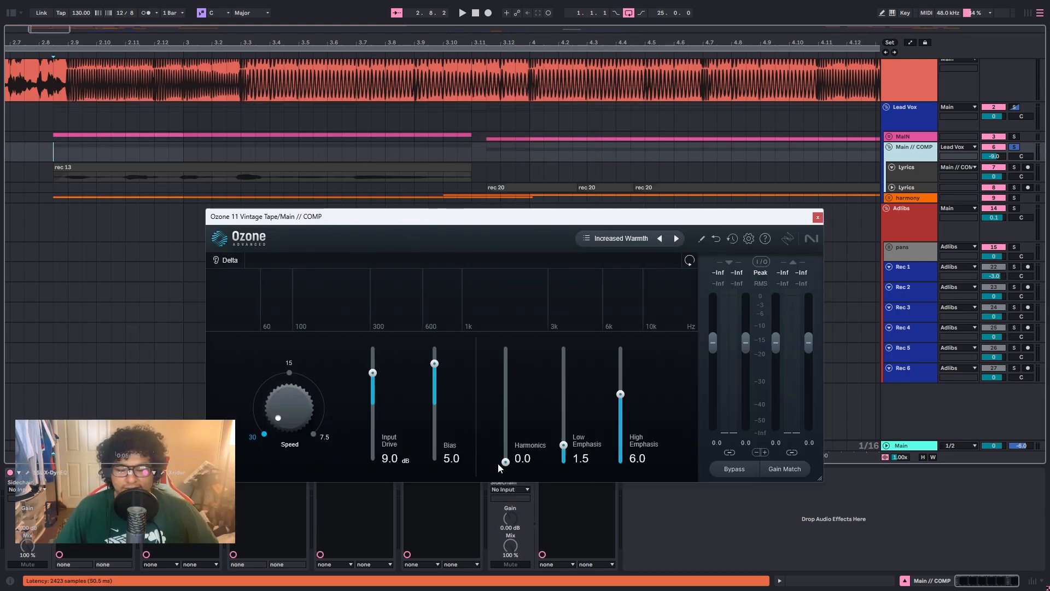
left_click(520, 478)
left_click(509, 474)
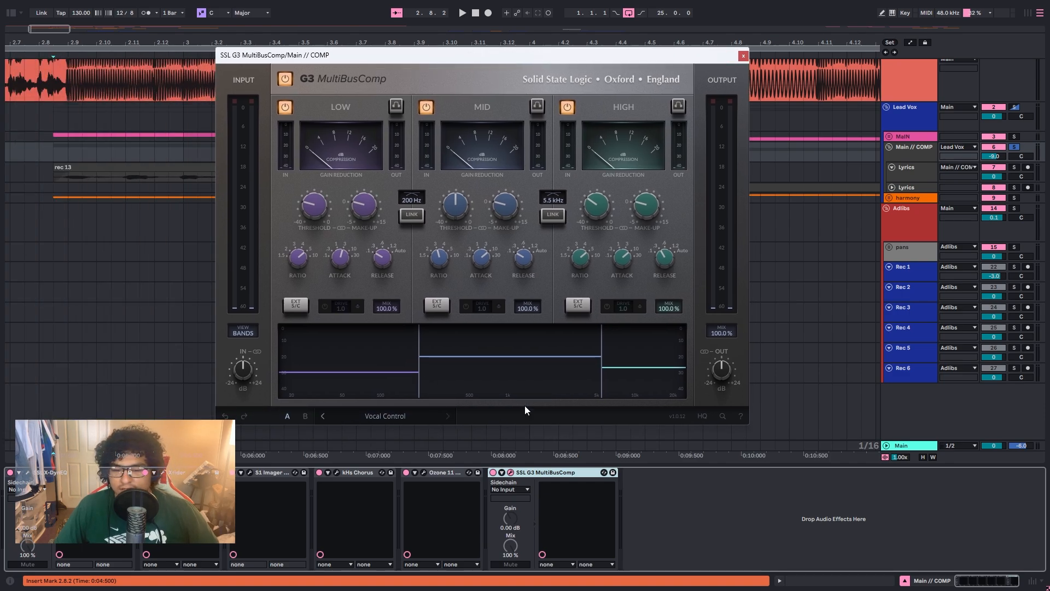
left_click(743, 56)
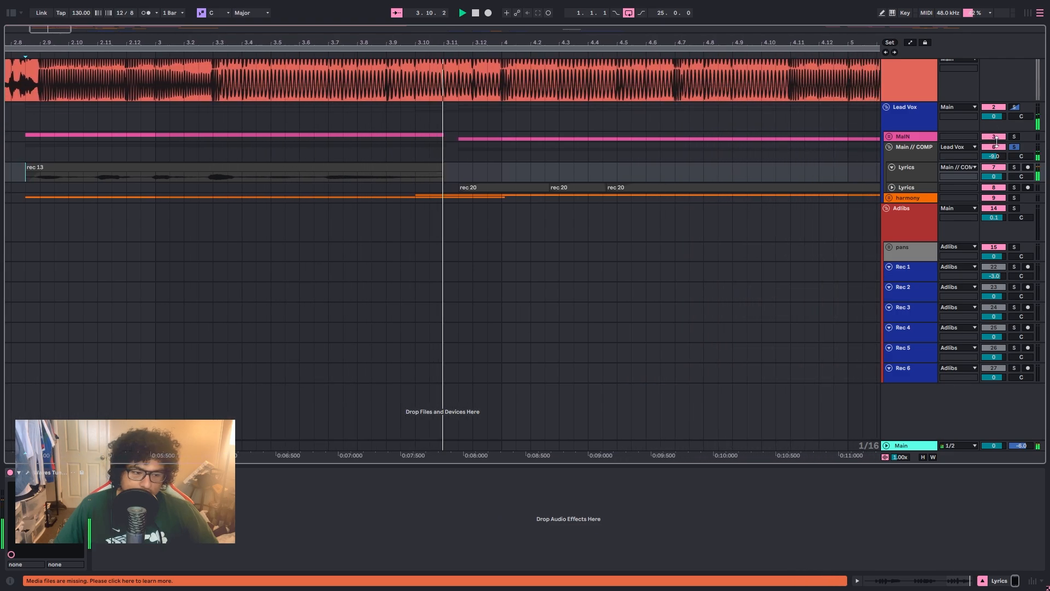
Step: Solo the MaIN group alongside Main // COMP during playback to hear both layers together, and stop playback
left_click(1016, 136)
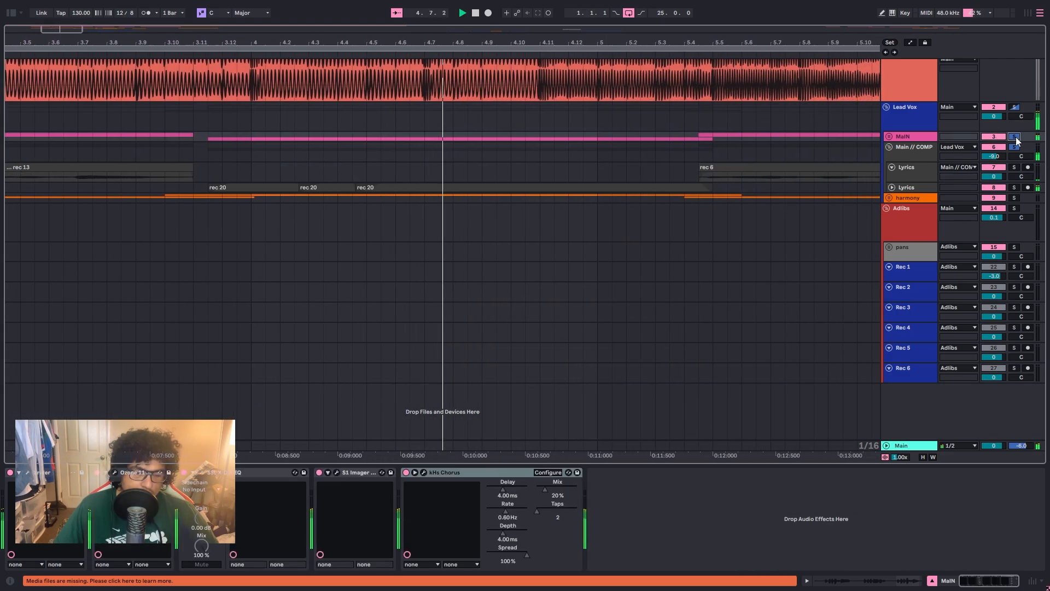
left_click(924, 150)
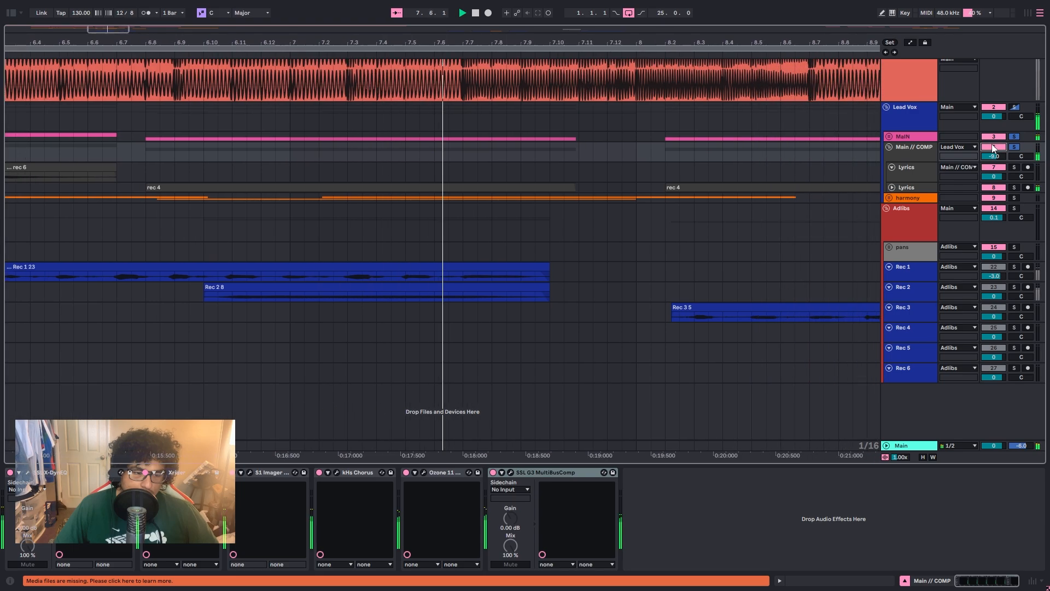
key("space")
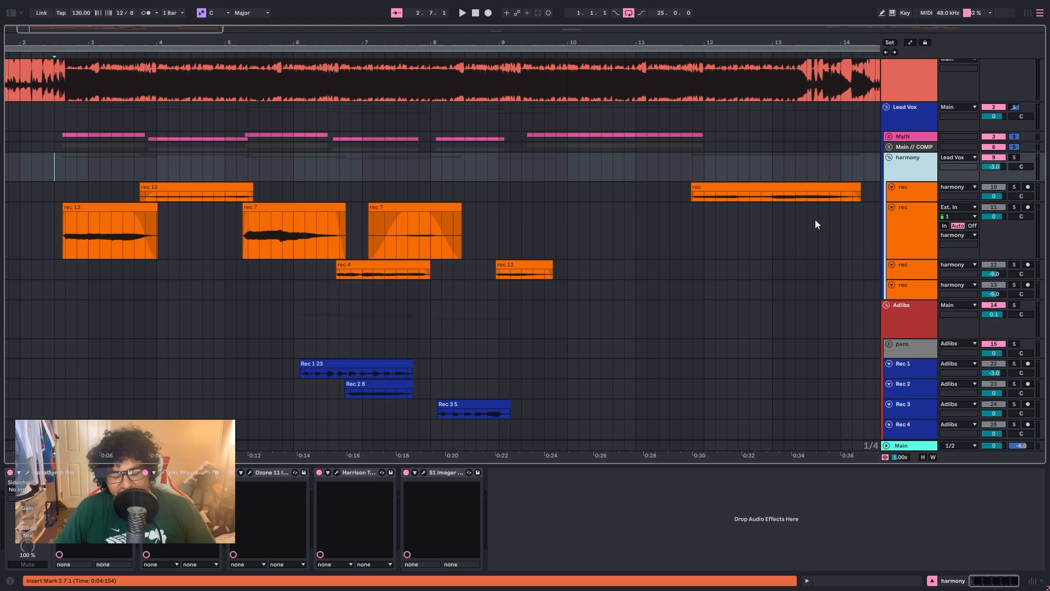
Step: Solo the harmony group and play its clips from bar 2, enlarging the upper two rec tracks
left_click(1014, 157)
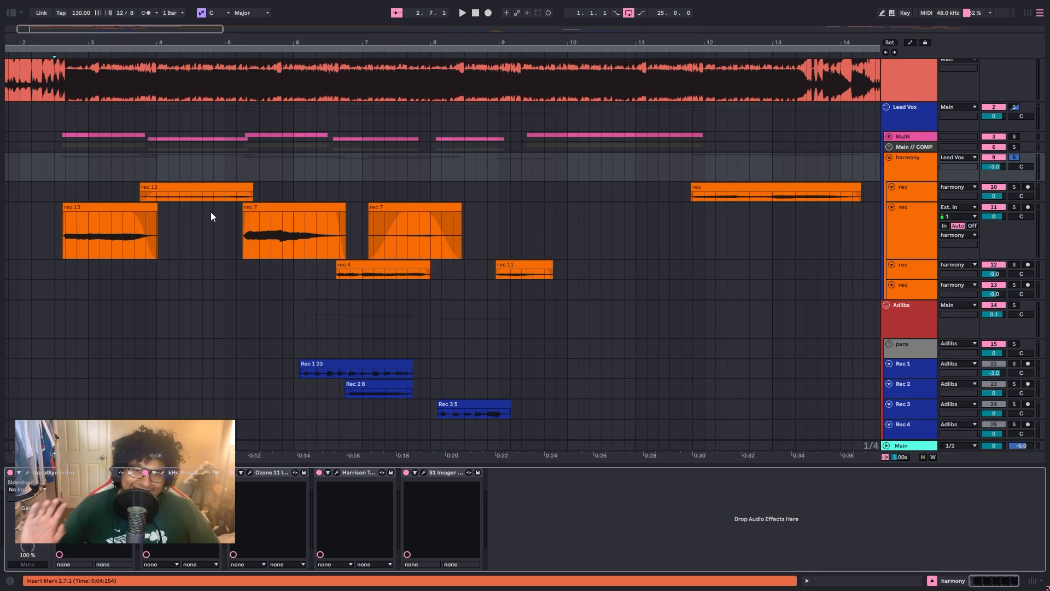
left_click(30, 228)
key("space")
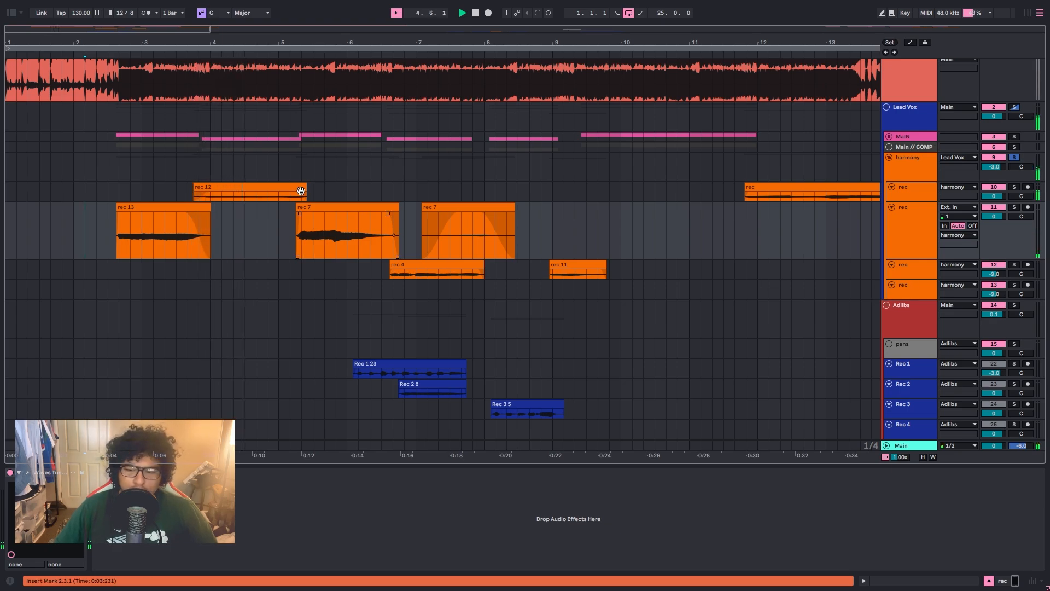
scroll(204, 196, "up", 3)
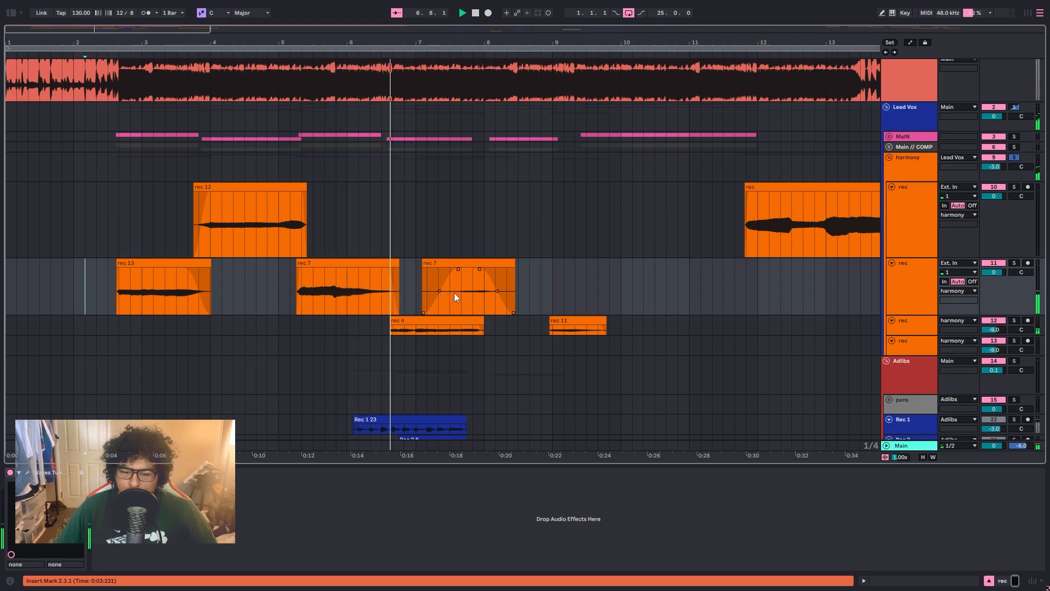
scroll(453, 296, "up", 3)
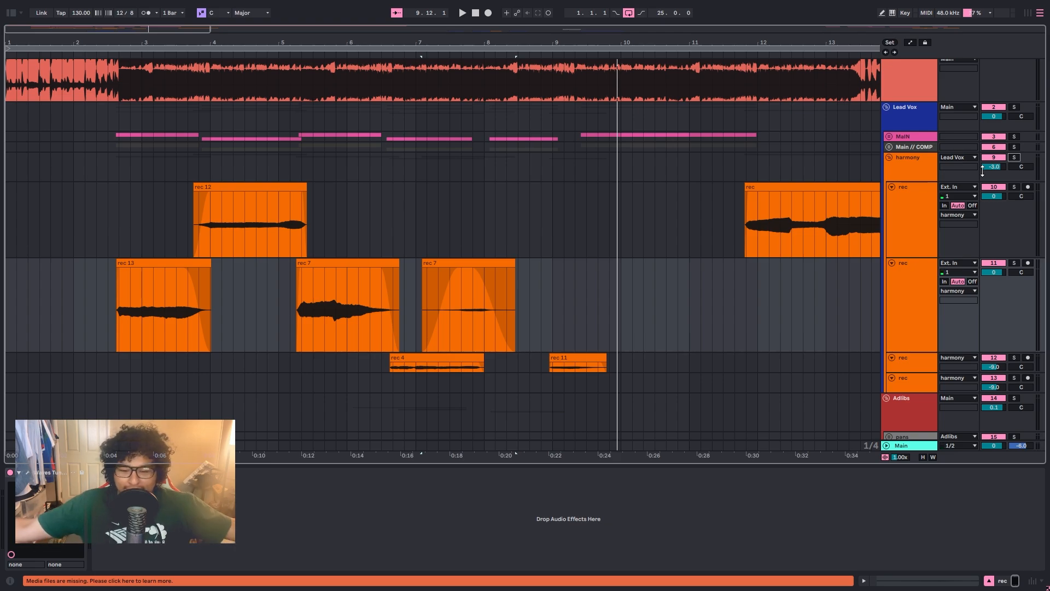
Step: Examine VocalSynth Pro at the start of the harmony group's effect chain and close its window
left_click(923, 179)
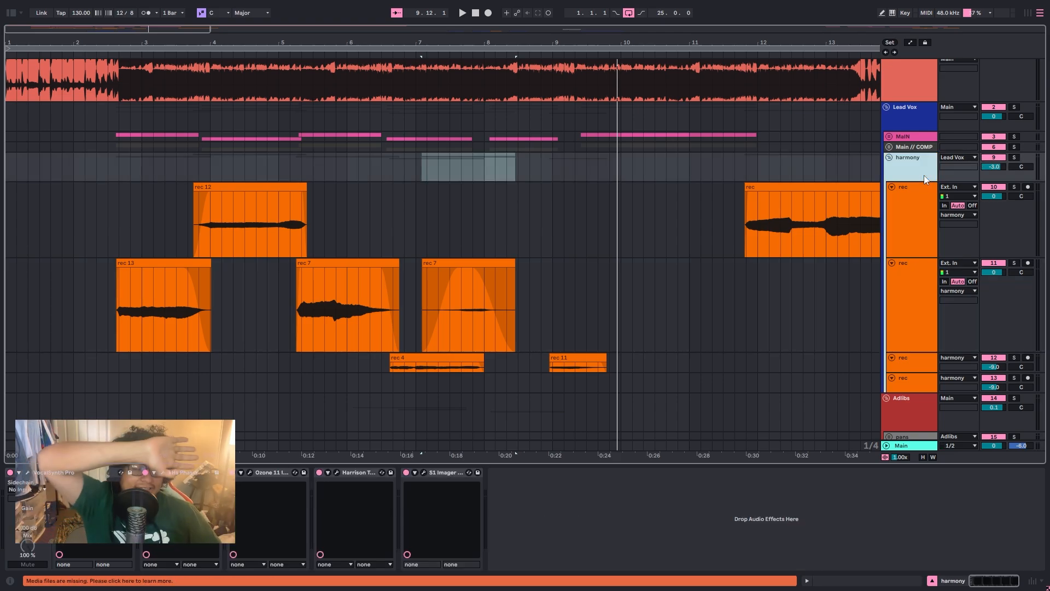
left_click(27, 473)
left_click(28, 473)
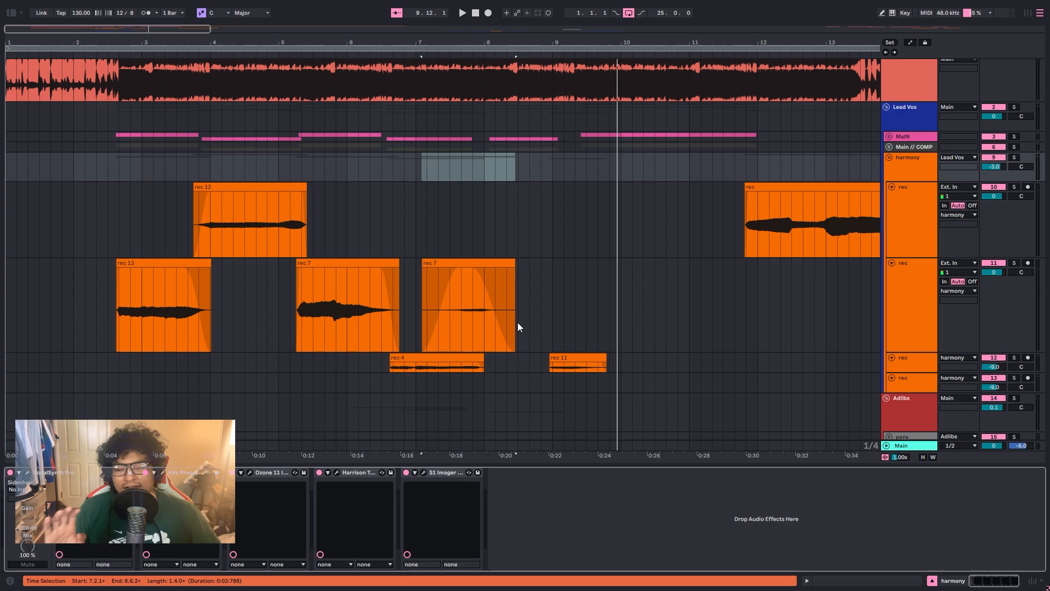
left_click(28, 474)
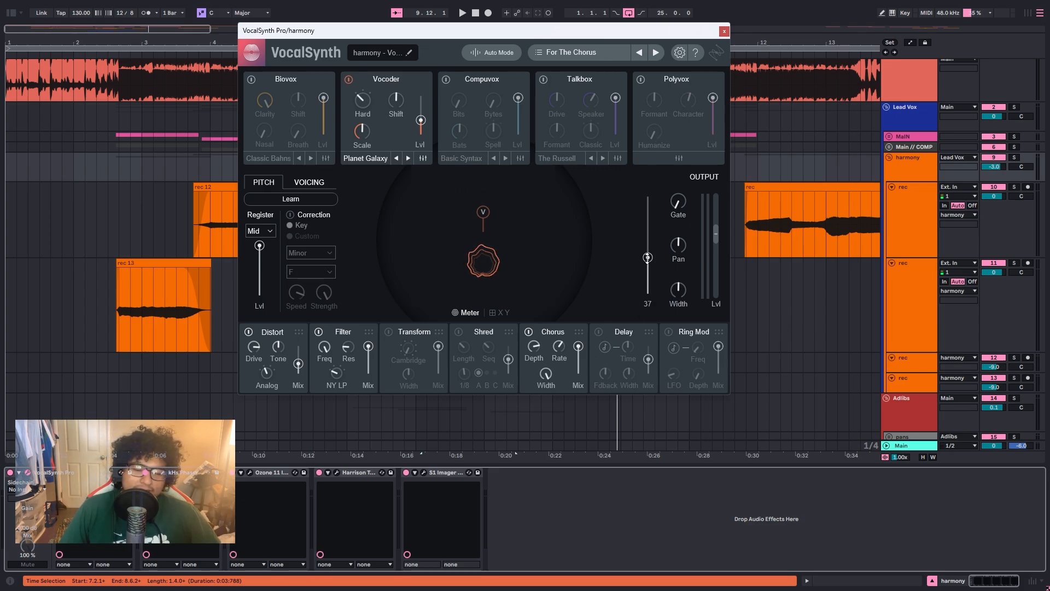
left_click(723, 31)
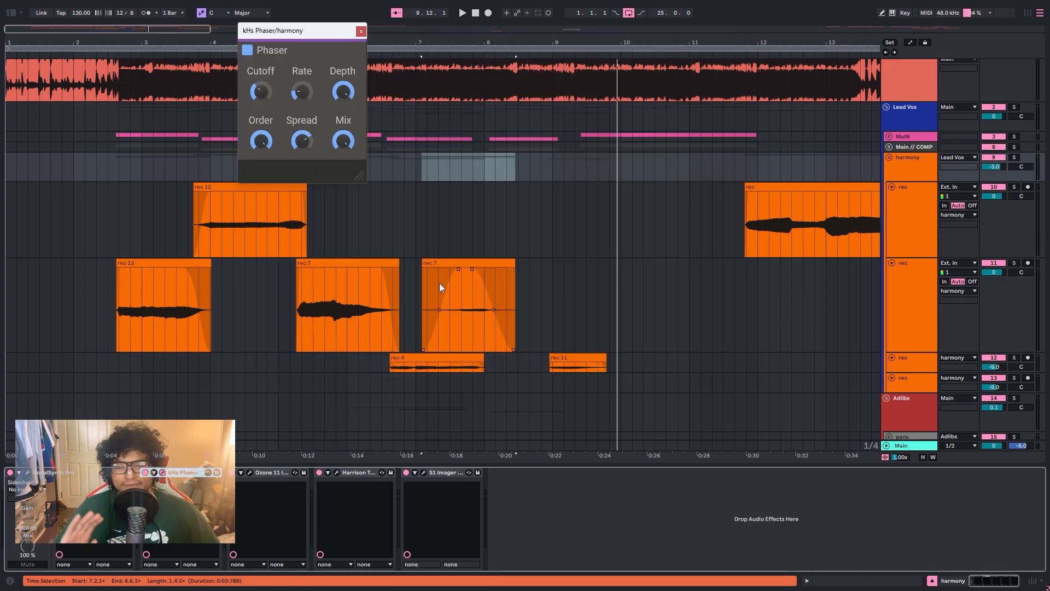
Step: Examine the Ozone 11 Imager on the harmony group, moving its window into clear view before closing it
left_click(250, 473)
left_click_drag(310, 216, 235, 117)
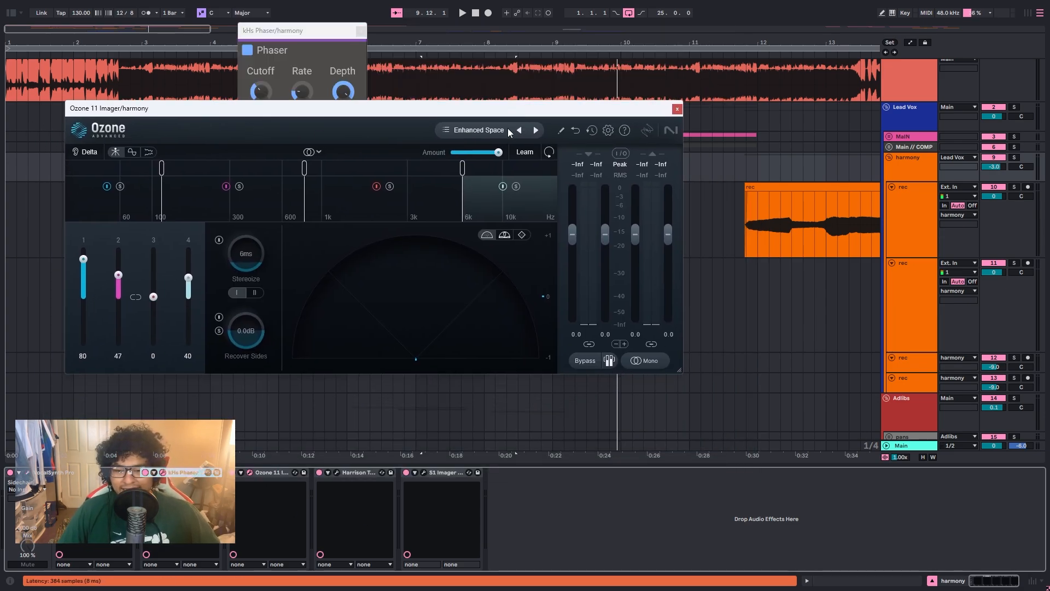
left_click(678, 108)
Step: Examine the Harrison Tremolo Panner and S1 Imager Stereo on the harmony group, and close the remaining harmony plugin windows
left_click(336, 472)
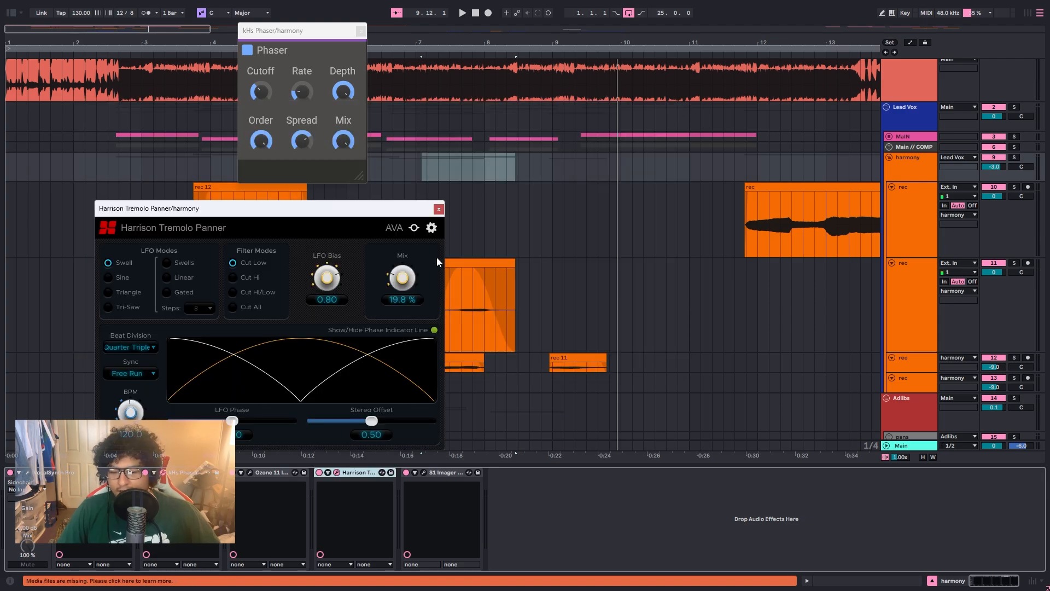
left_click_drag(255, 210, 471, 116)
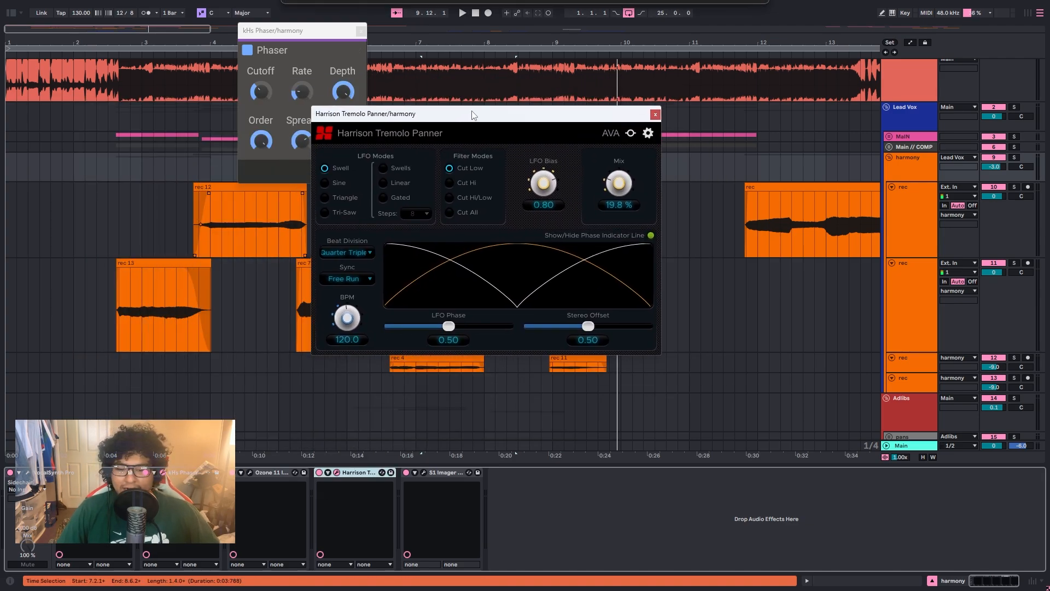
left_click(422, 473)
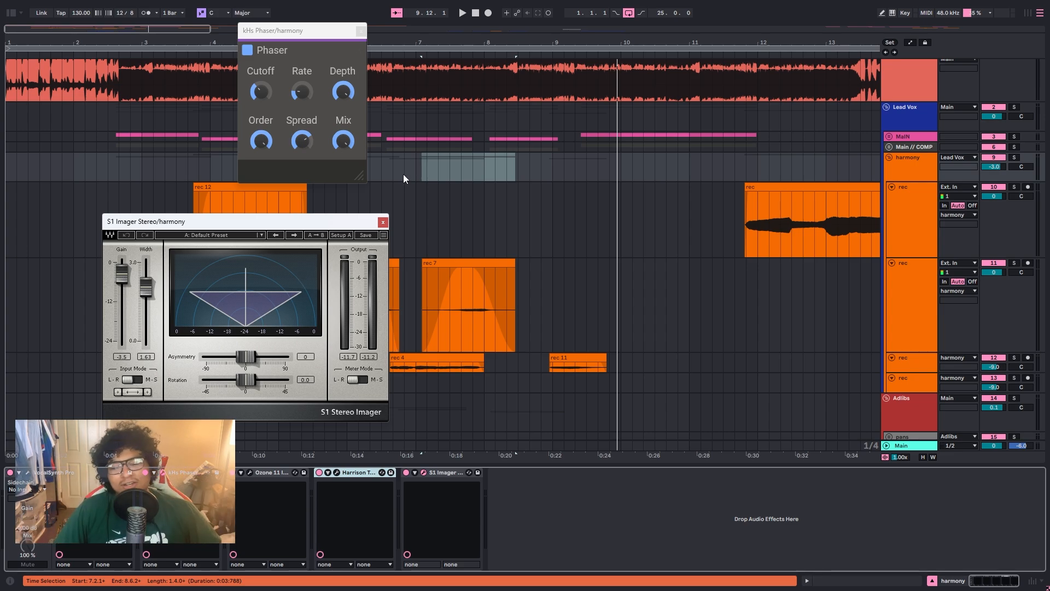
left_click(382, 223)
left_click(361, 31)
Step: Play the full mix from position 1.11.1 to hear the harmonies together with the beat and lead vocals
scroll(1001, 361, "down", 2)
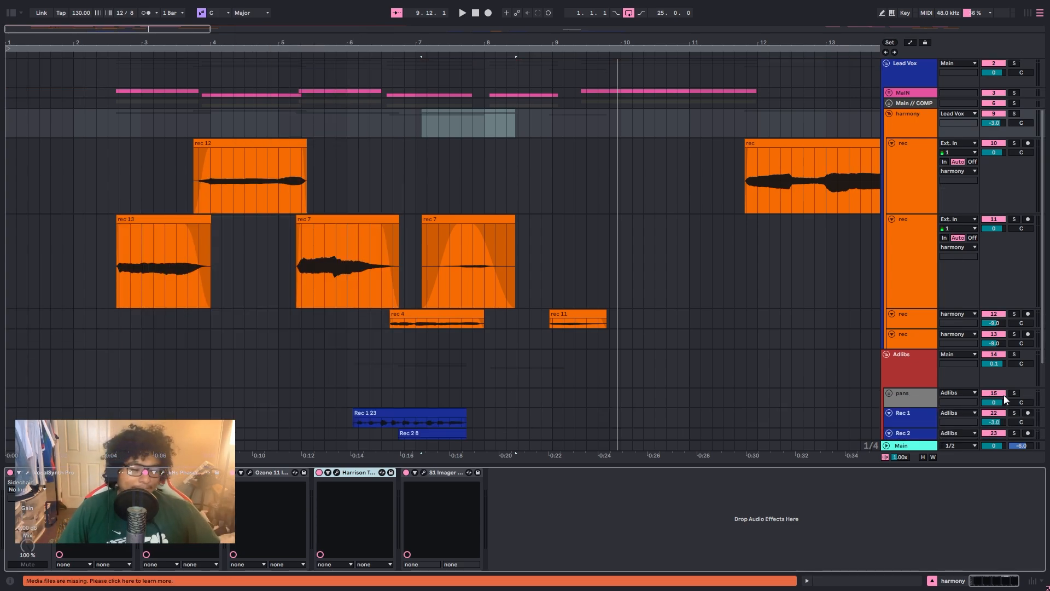
scroll(82, 198, "up", 3)
left_click(63, 193)
key("space")
scroll(434, 251, "up", 1)
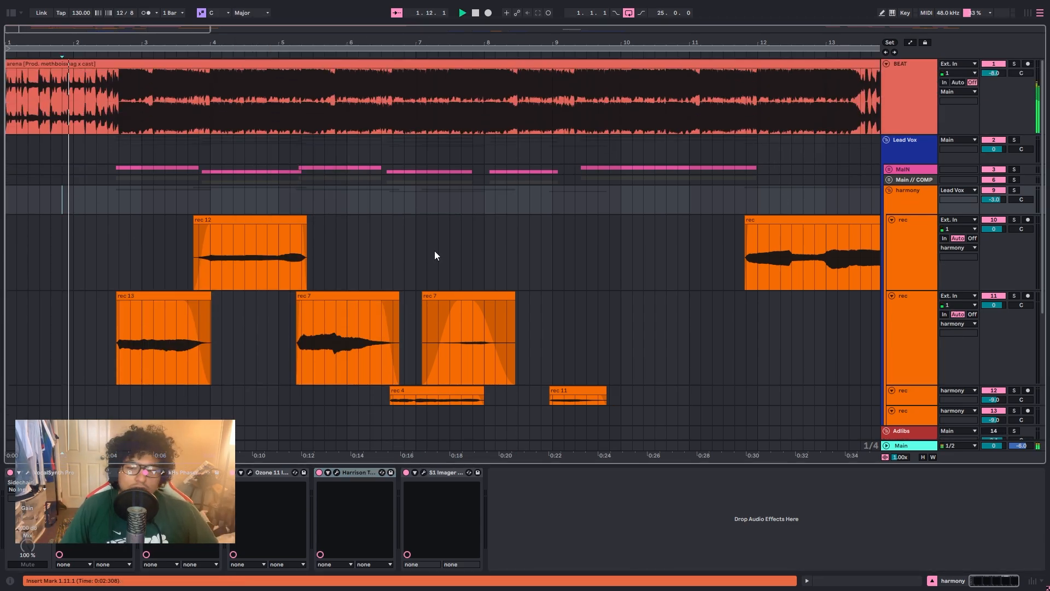
scroll(104, 226, "up", 4)
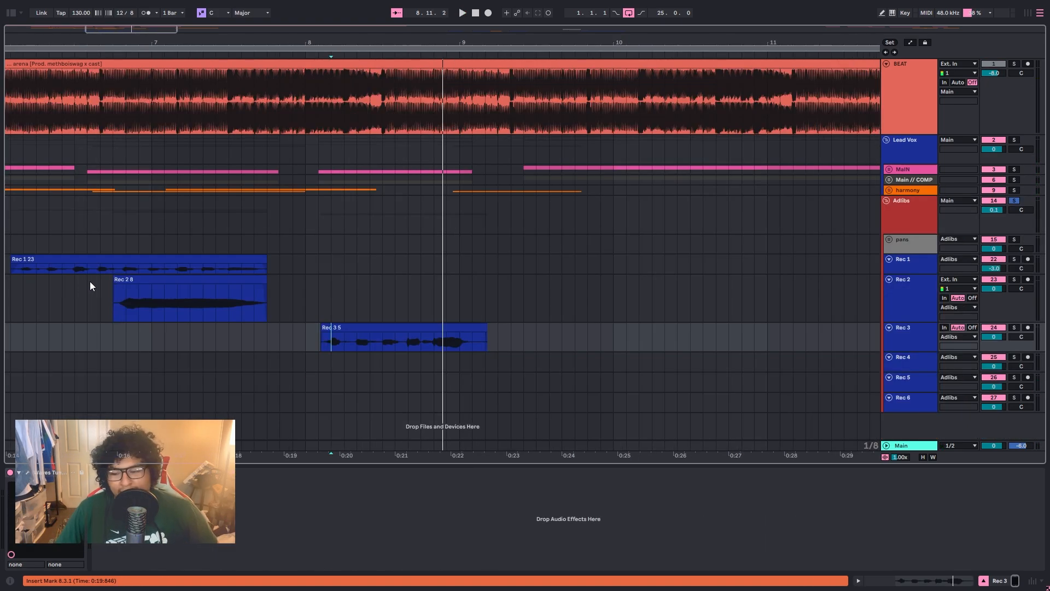
Step: Place the insert marker at bar 6, show the Adlibs group's effect chain and fold its Audio Effect Rack
scroll(89, 281, "down", 3)
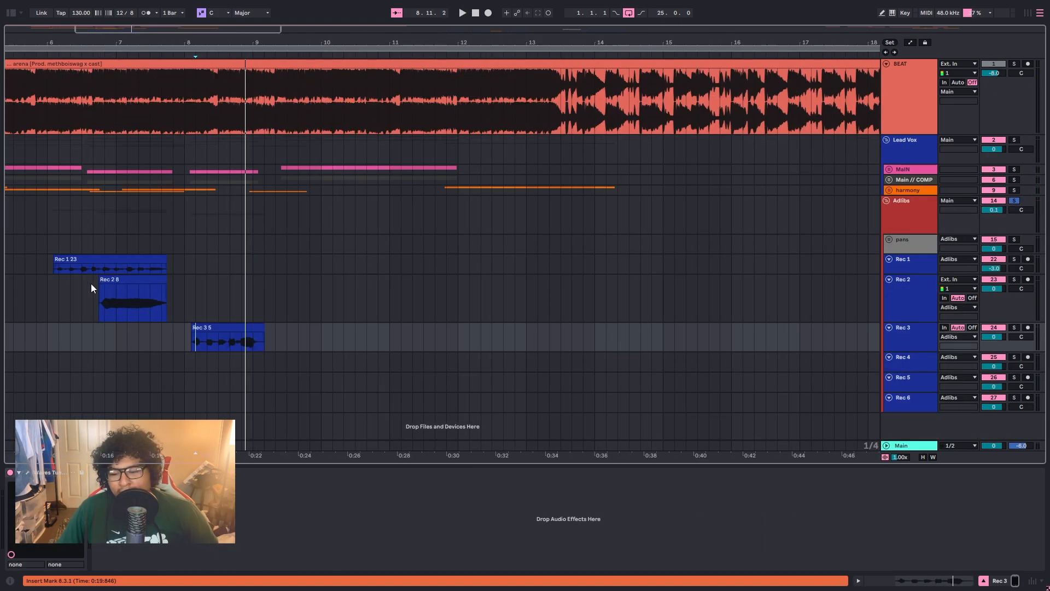
left_click(44, 265)
left_click(905, 247)
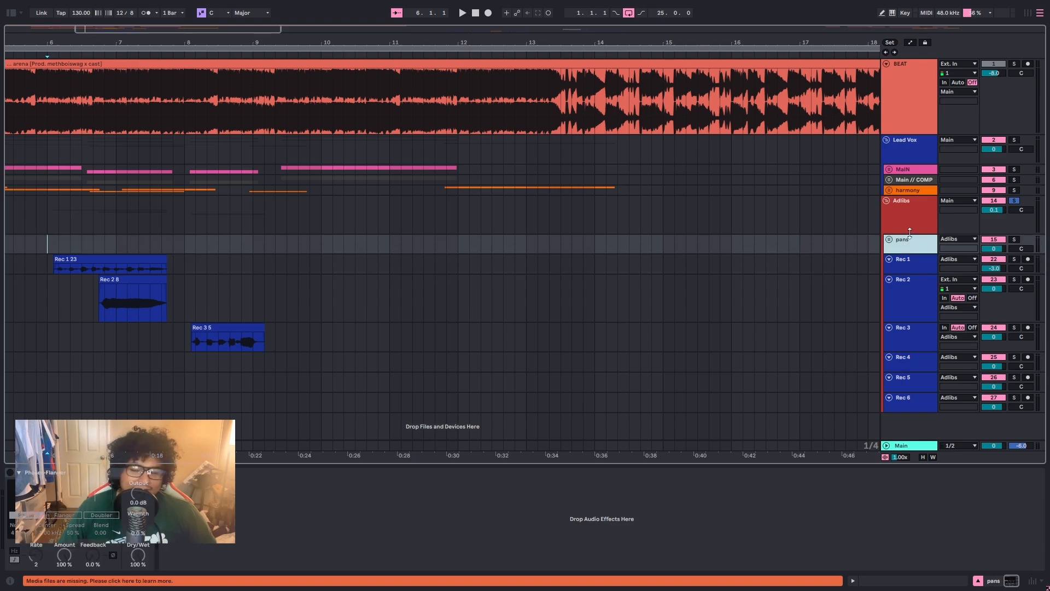
left_click(912, 224)
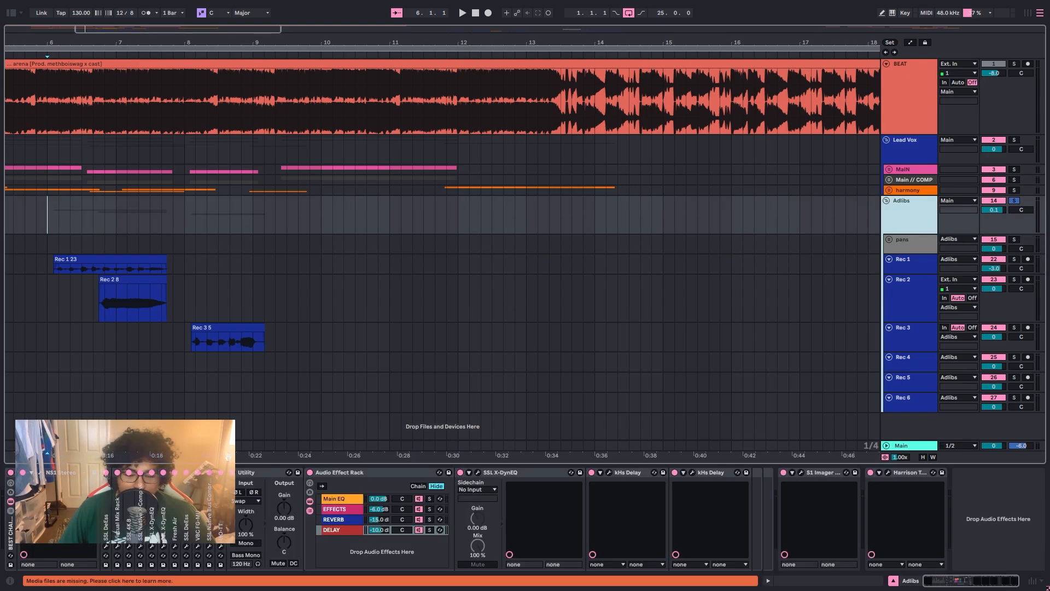
double_click(360, 474)
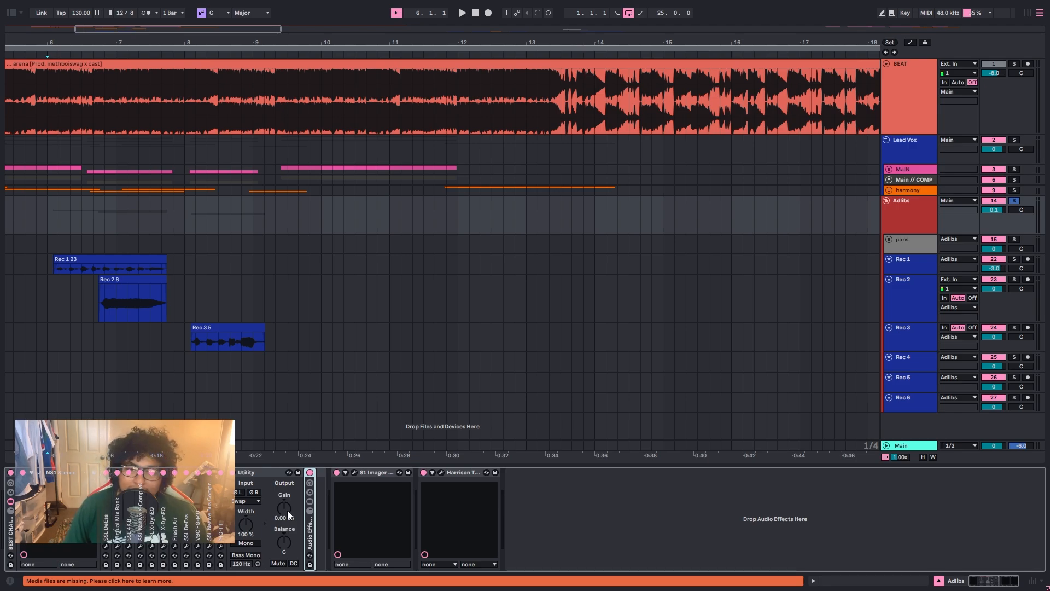
Step: Examine the S1 Imager Stereo and Harrison Tremolo Panner on the Adlibs group, and close both windows
left_click(355, 473)
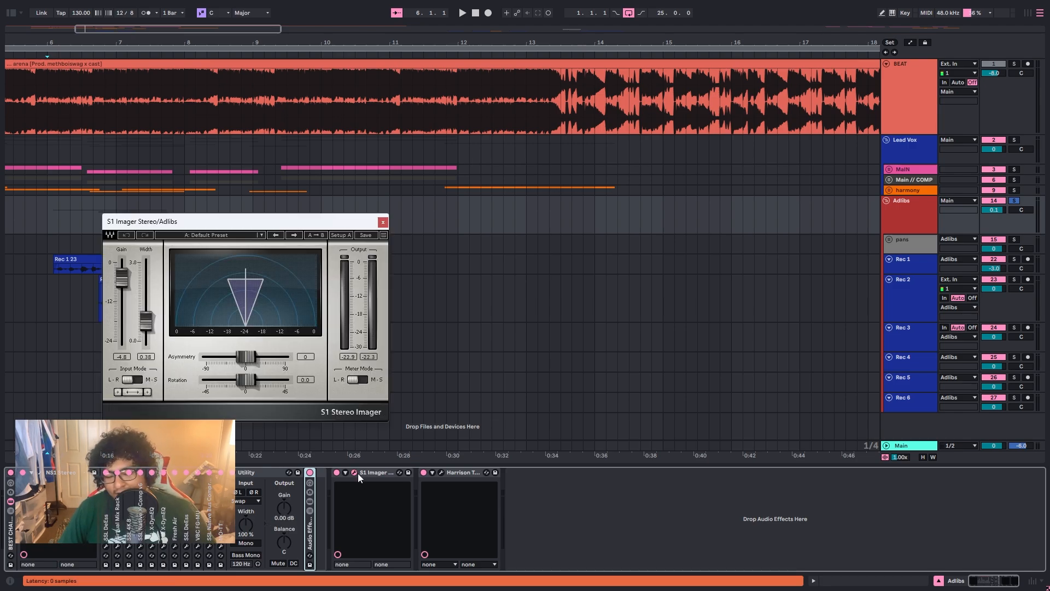
left_click(441, 473)
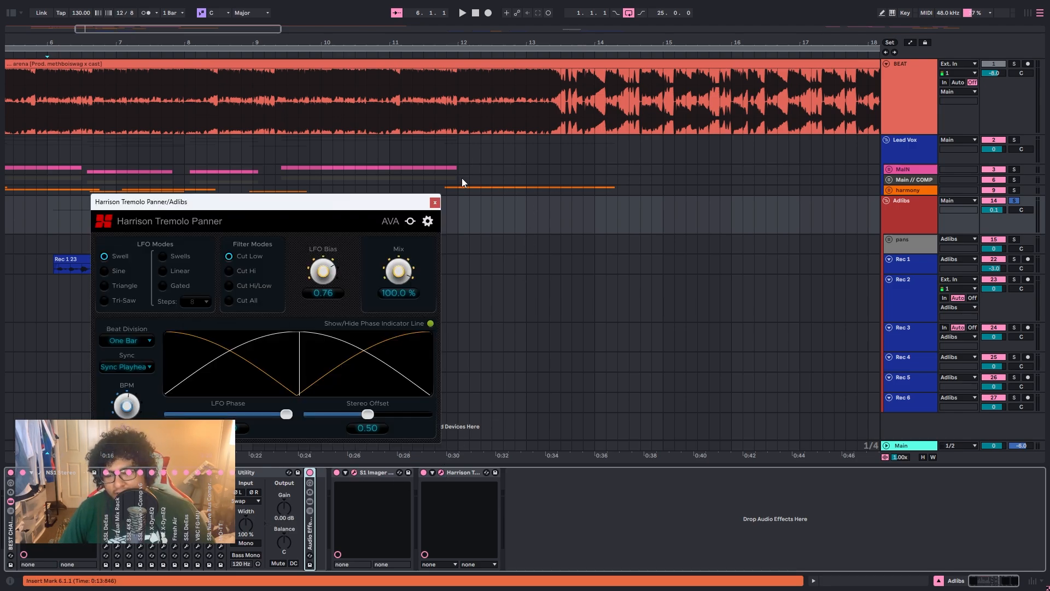
left_click(435, 202)
left_click(383, 221)
Step: Check the devices on the Rec 1, Rec 2 and pans tracks, and return to the Adlibs group's chain
left_click(926, 258)
left_click(910, 284)
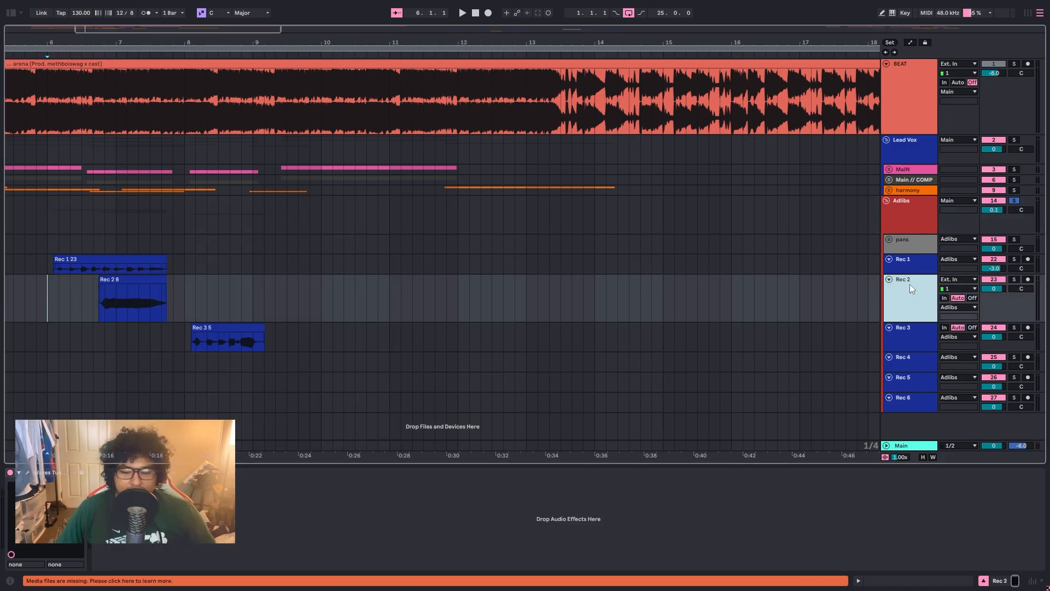
left_click(906, 239)
left_click(922, 218)
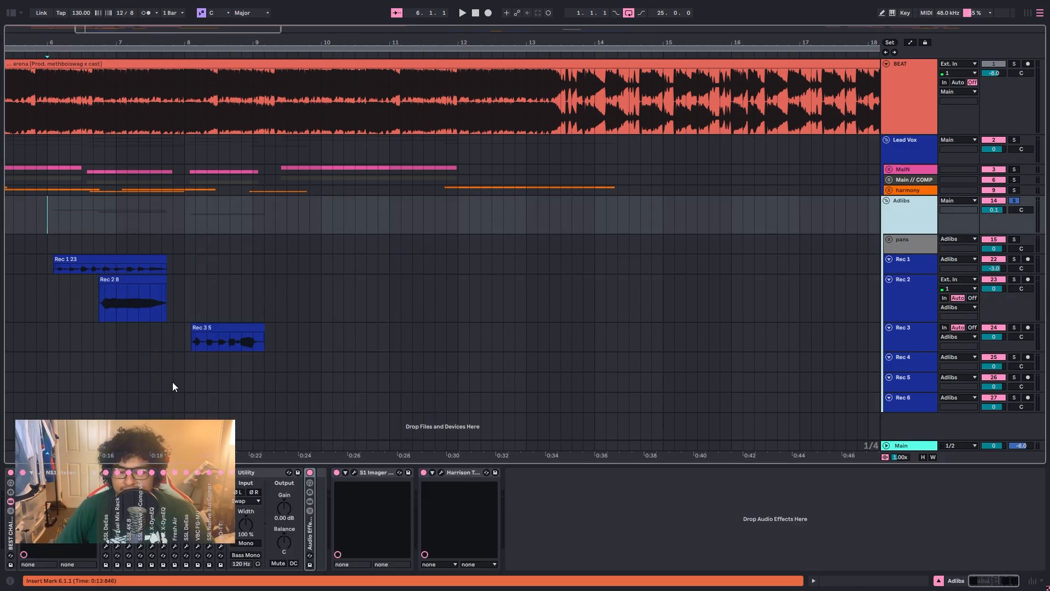
Step: Play the soloed ad-libs from bar 6, and unsolo the Adlibs group to hear them in the full mix
left_click(46, 264)
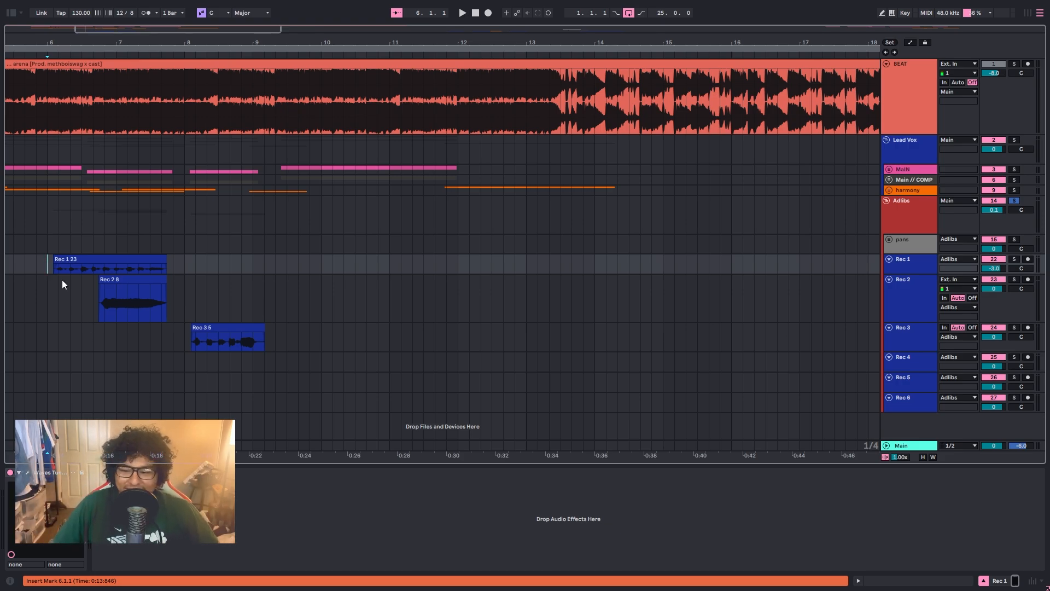
key("space")
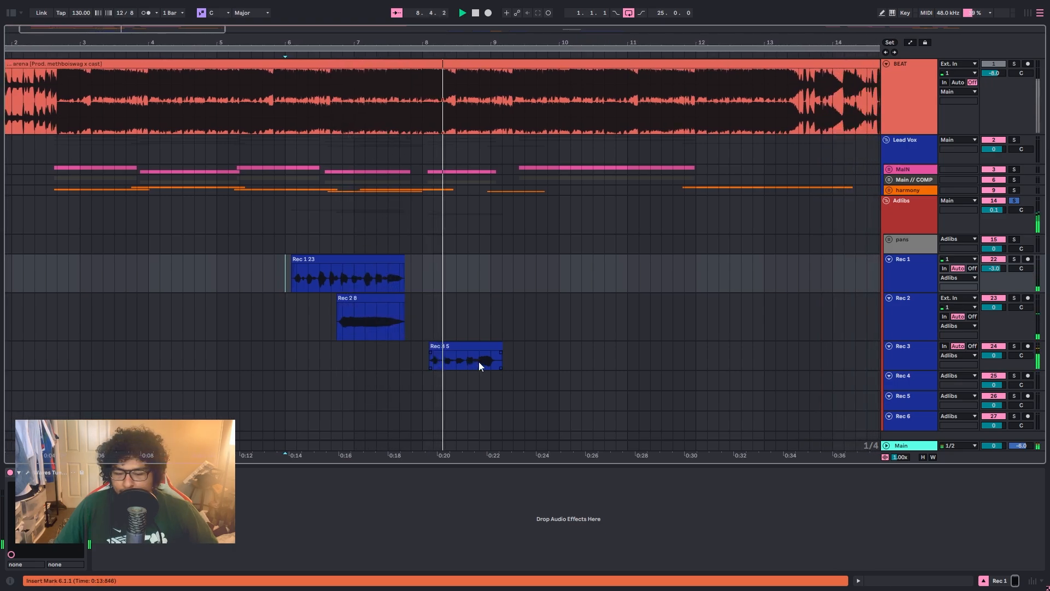
left_click(1015, 201)
key("space")
key("space")
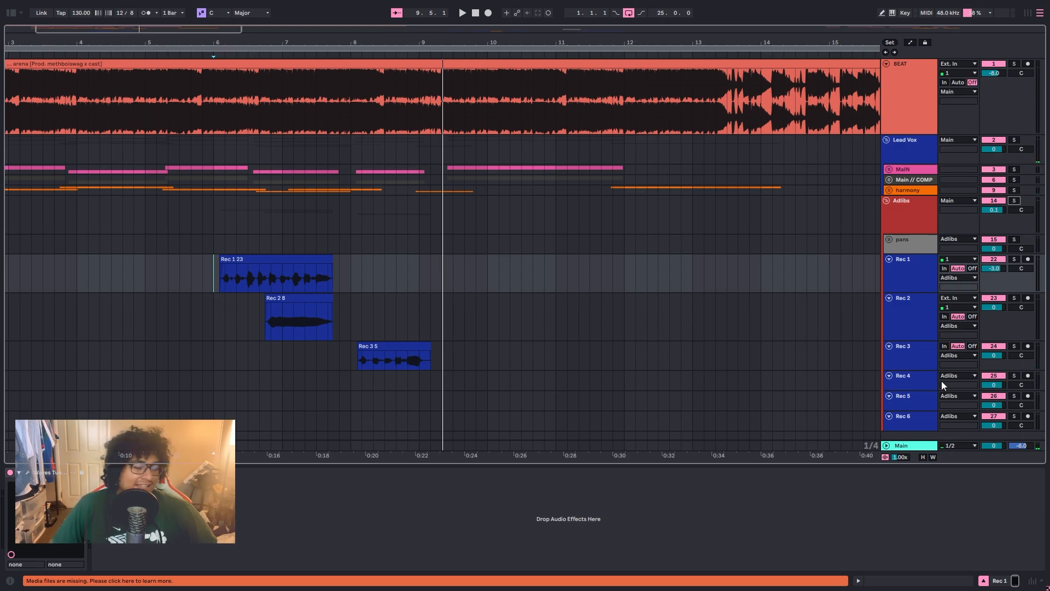
Step: Show the Main track's effect chain, examine the ReaStream plugin and close its window
left_click(905, 445)
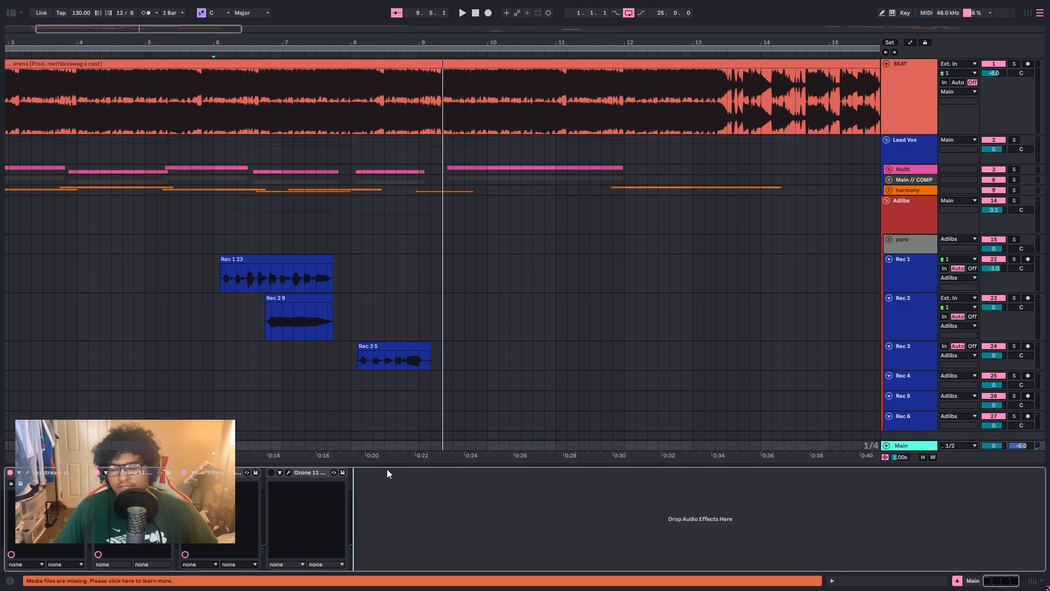
left_click(27, 473)
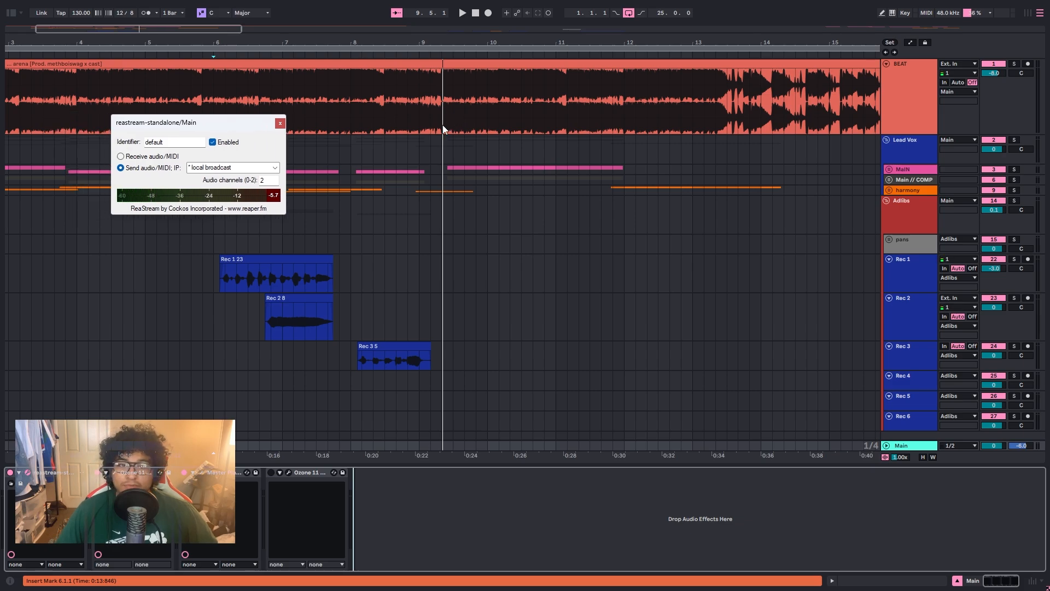
left_click(280, 124)
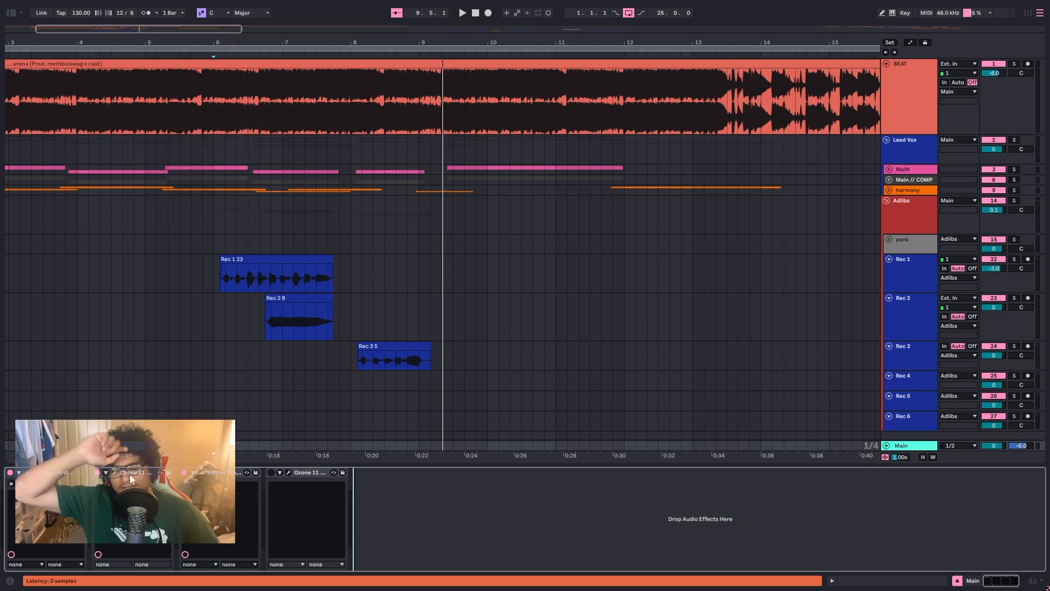
Step: Examine the Ozone 11 Dynamic EQ and Master Plan on the Main track, moving both windows into clear view
left_click(129, 473)
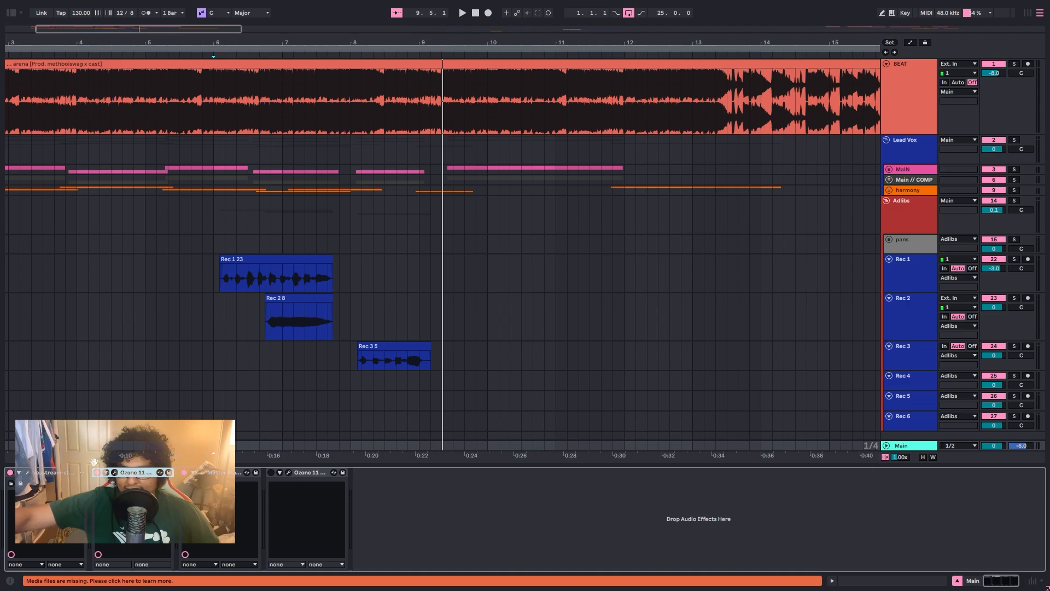
left_click(113, 473)
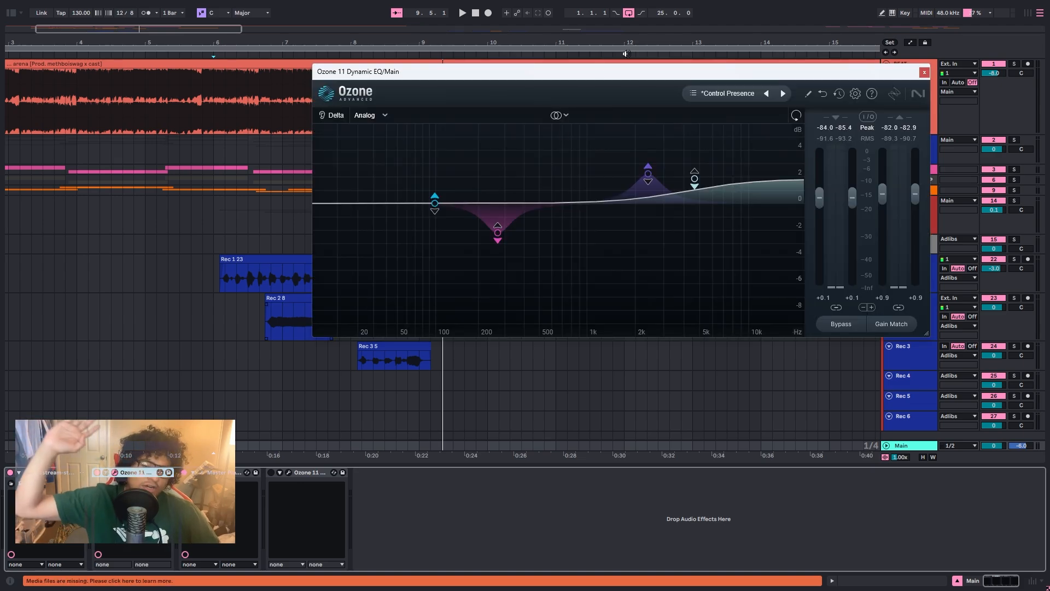
left_click_drag(570, 73, 452, 78)
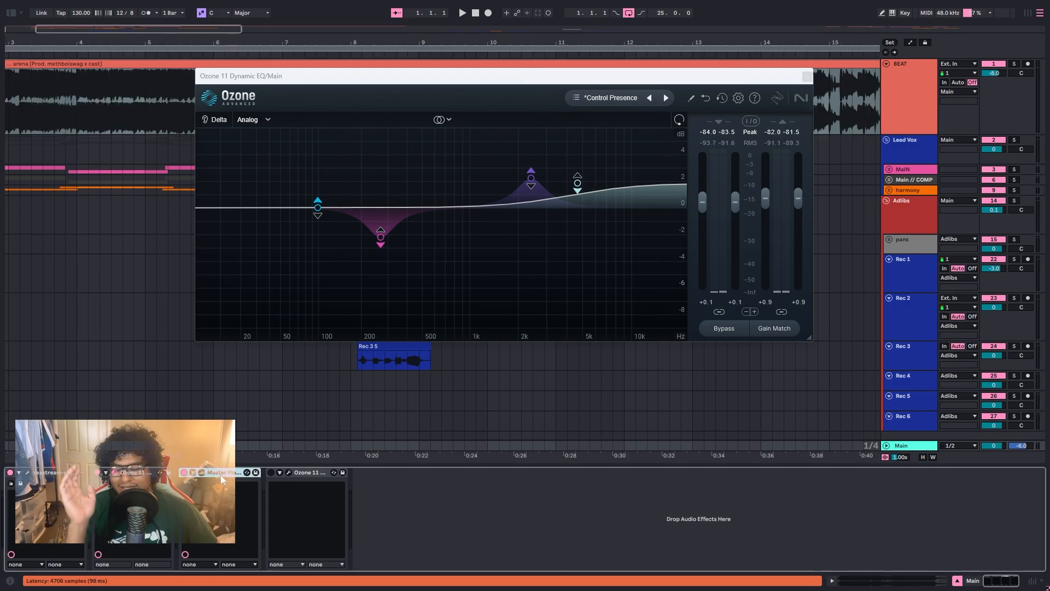
left_click(200, 472)
left_click_drag(636, 79, 670, 112)
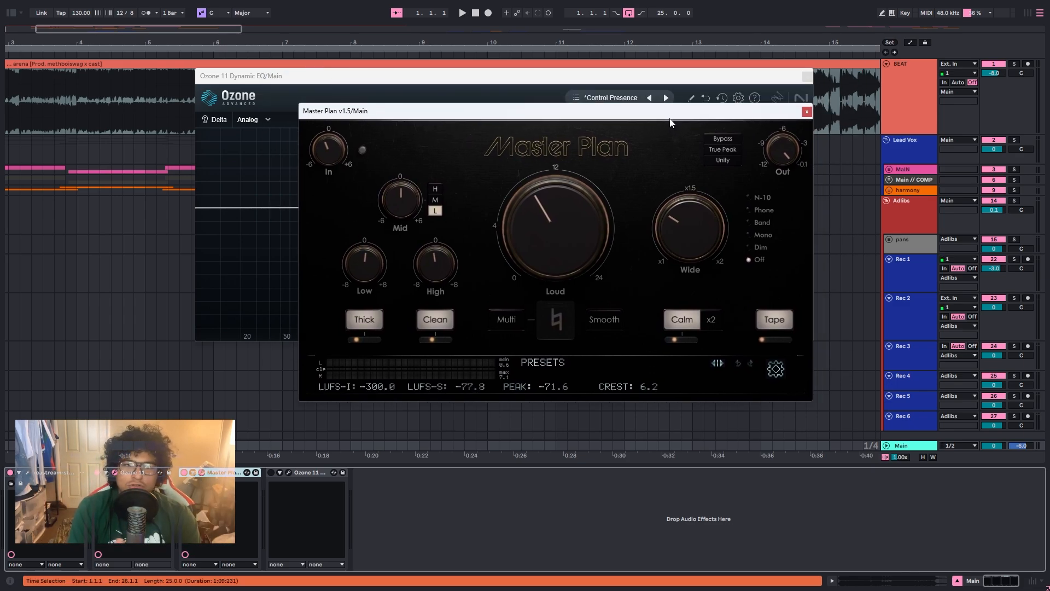